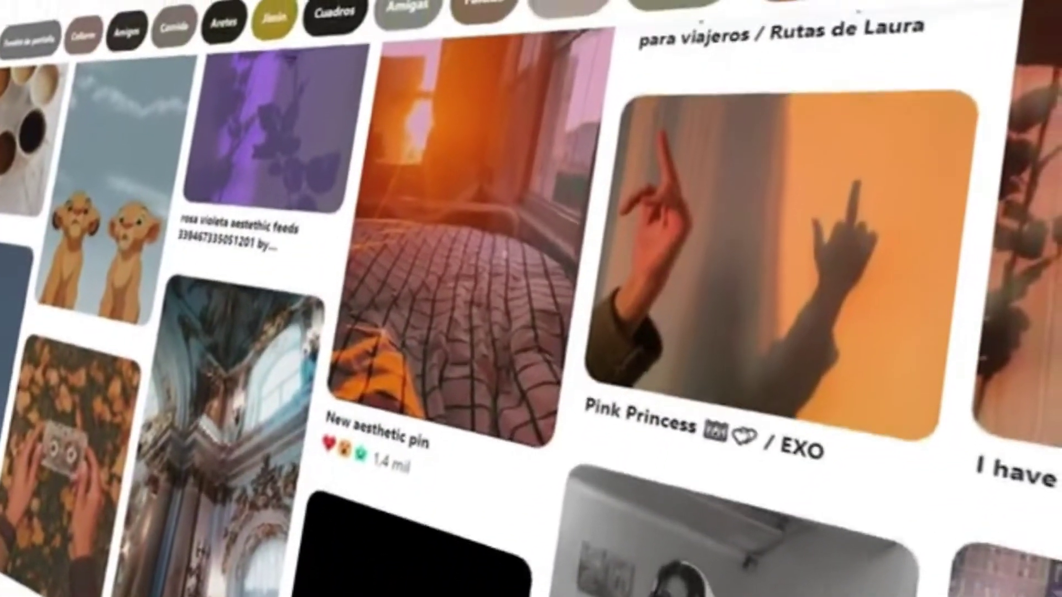
Browse the Pinterest explore feed for an aesthetic picture usable as the video background
scroll(531, 332, down, 4)
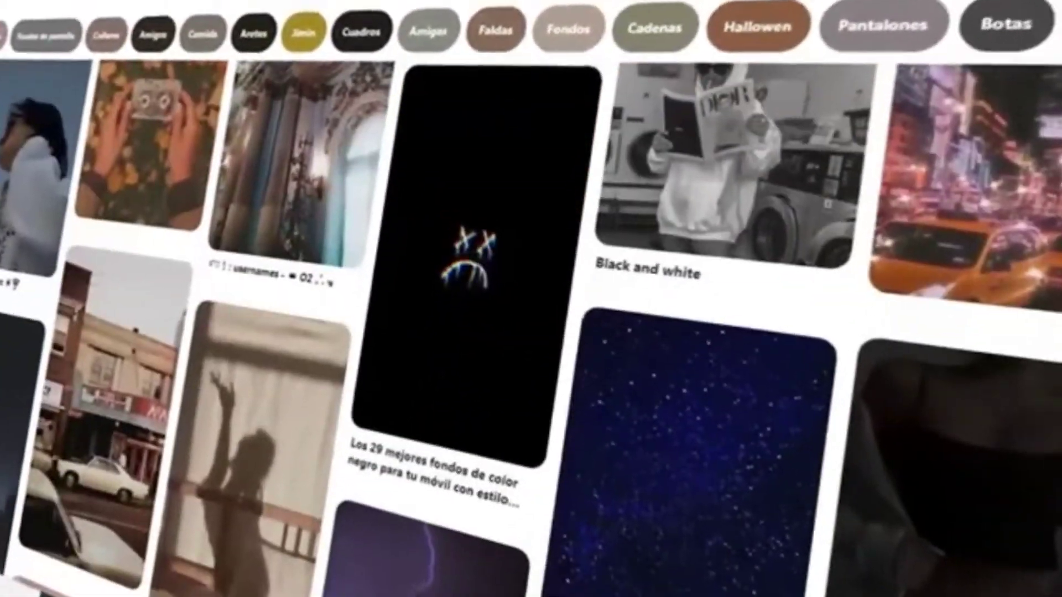
scroll(531, 332, up, 4)
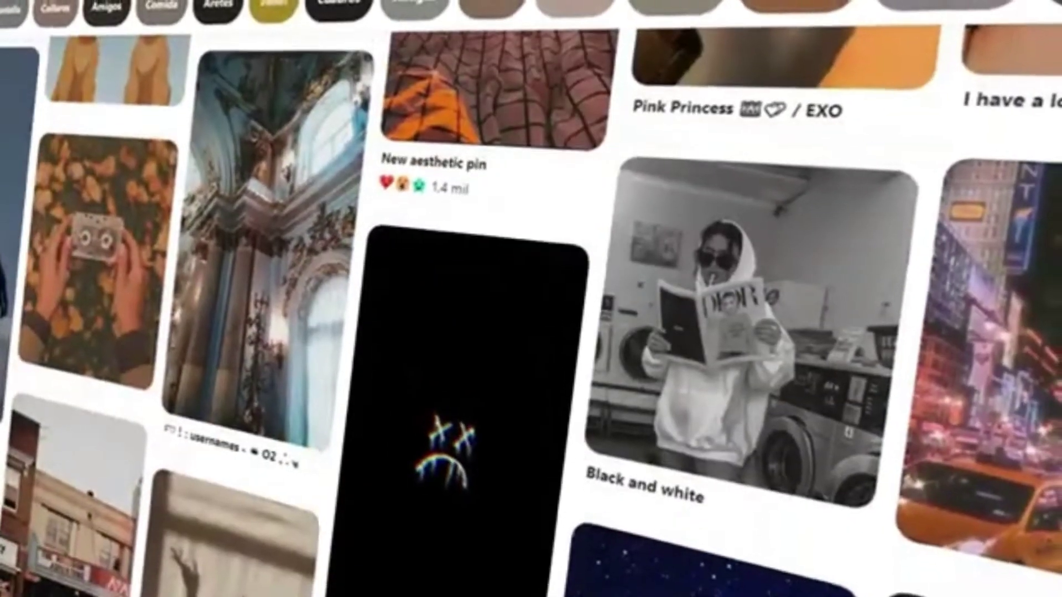
scroll(531, 331, down, 8)
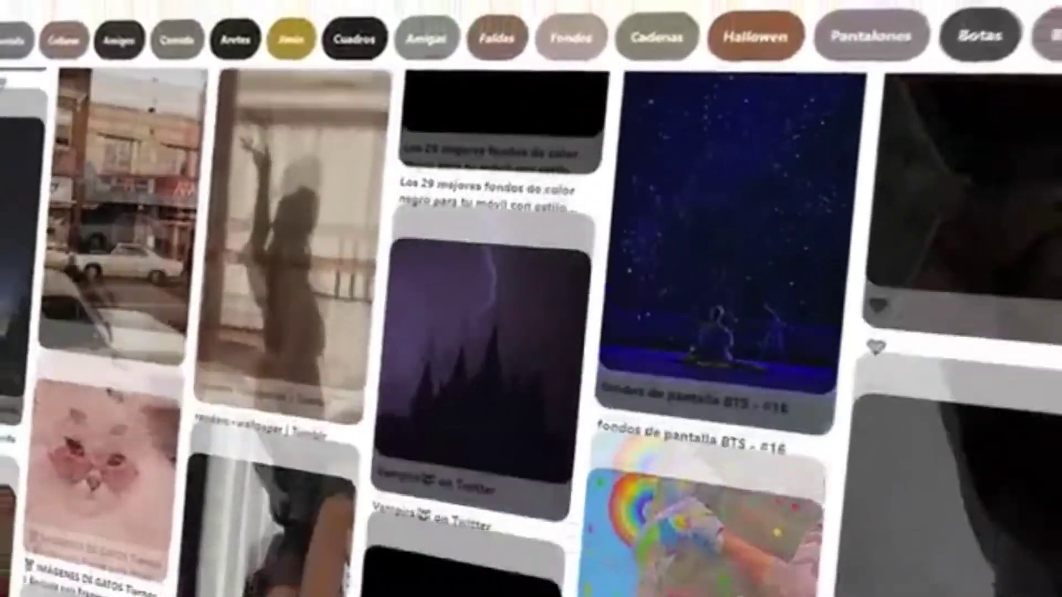
scroll(531, 299, down, 10)
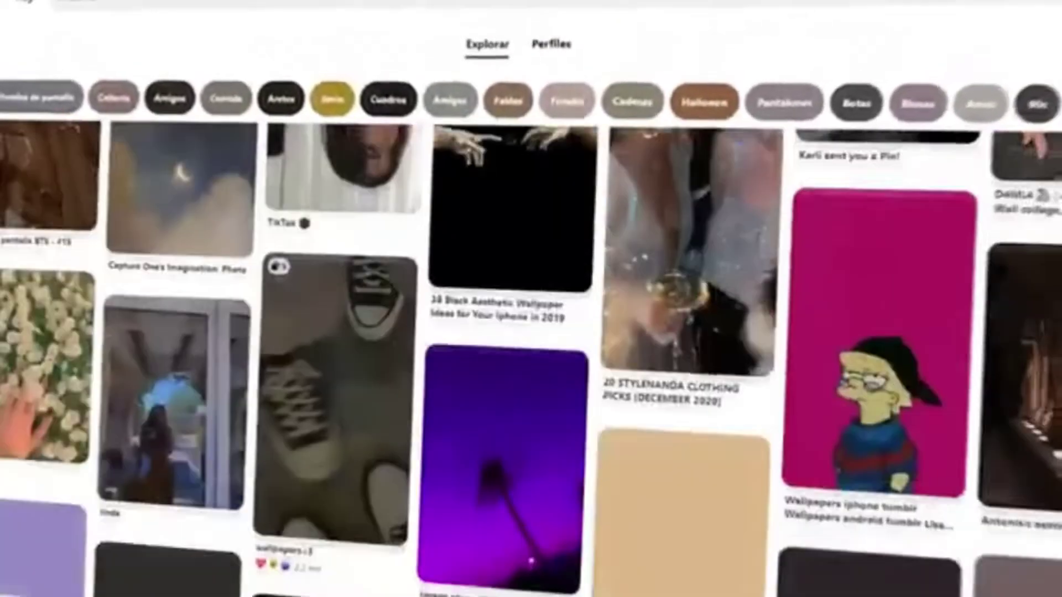
scroll(1049, 428, down, 6)
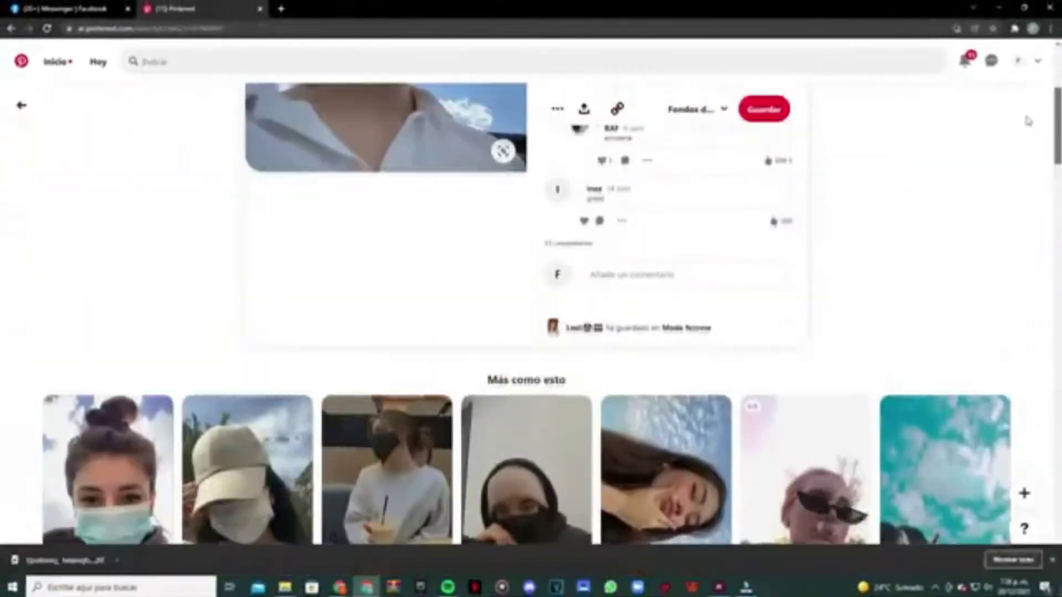
Open the similar pin of the long-haired woman against a cloudy sky and download its image
scroll(941, 221, down, 3)
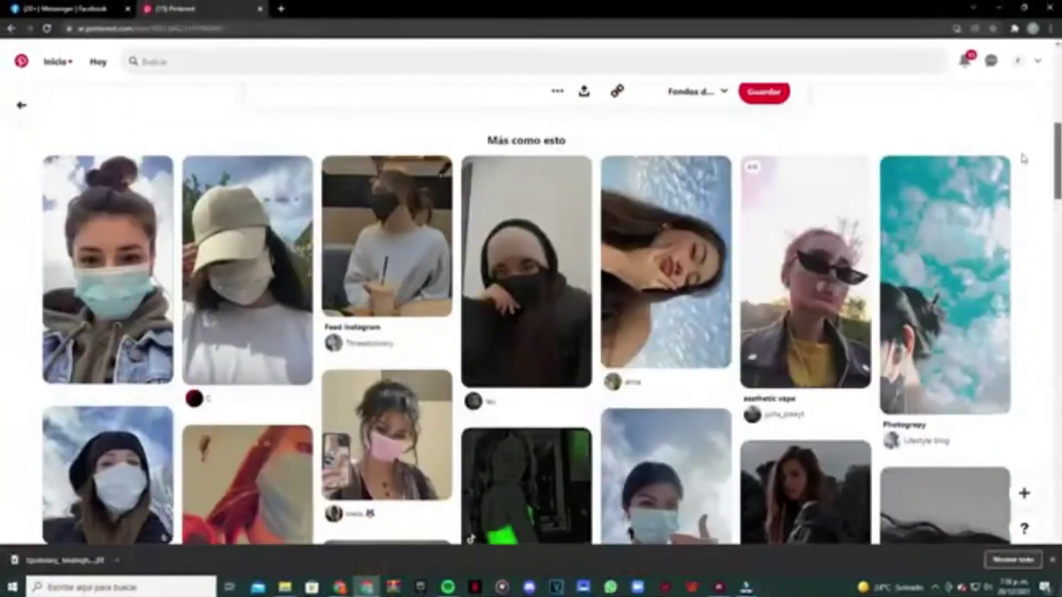
click(685, 258)
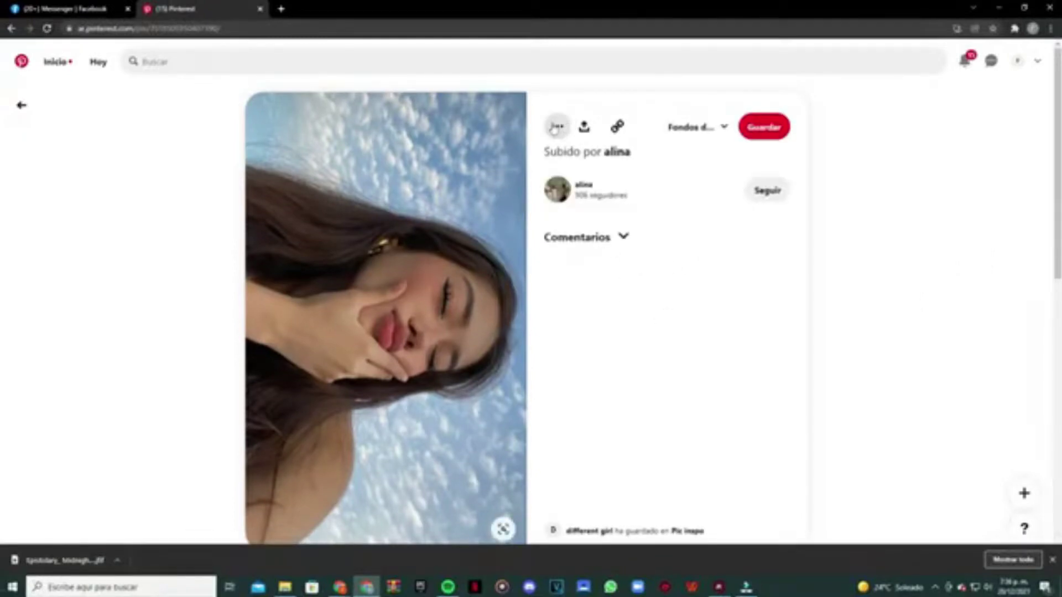
click(557, 126)
click(510, 160)
scroll(531, 332, down, 8)
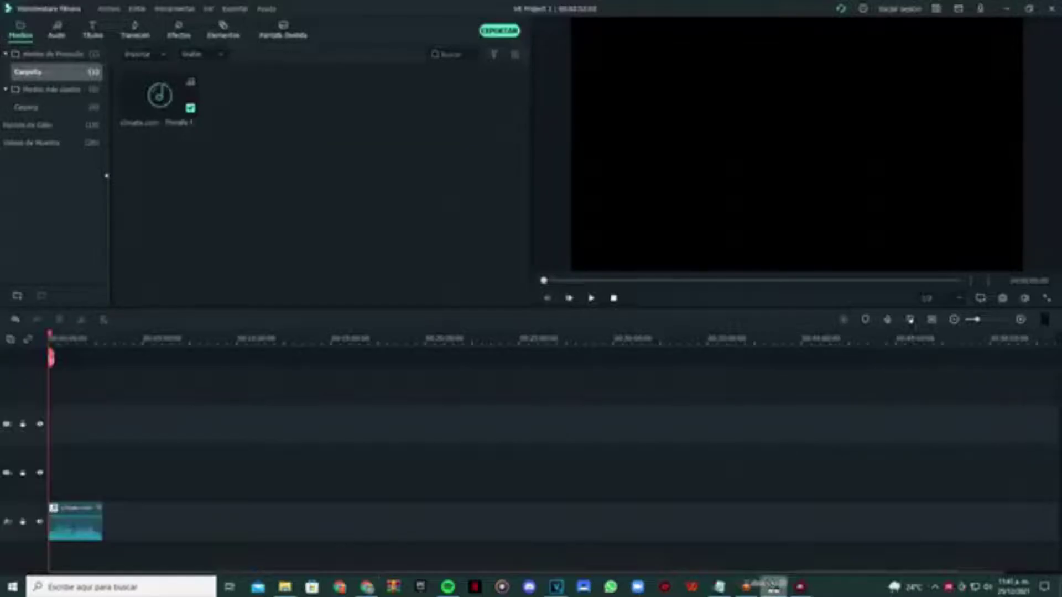
In Wondershare Filmora, add the downloaded image "descarga" to the project media and place it on the video track above the audio clip
drag(473, 429, 183, 191)
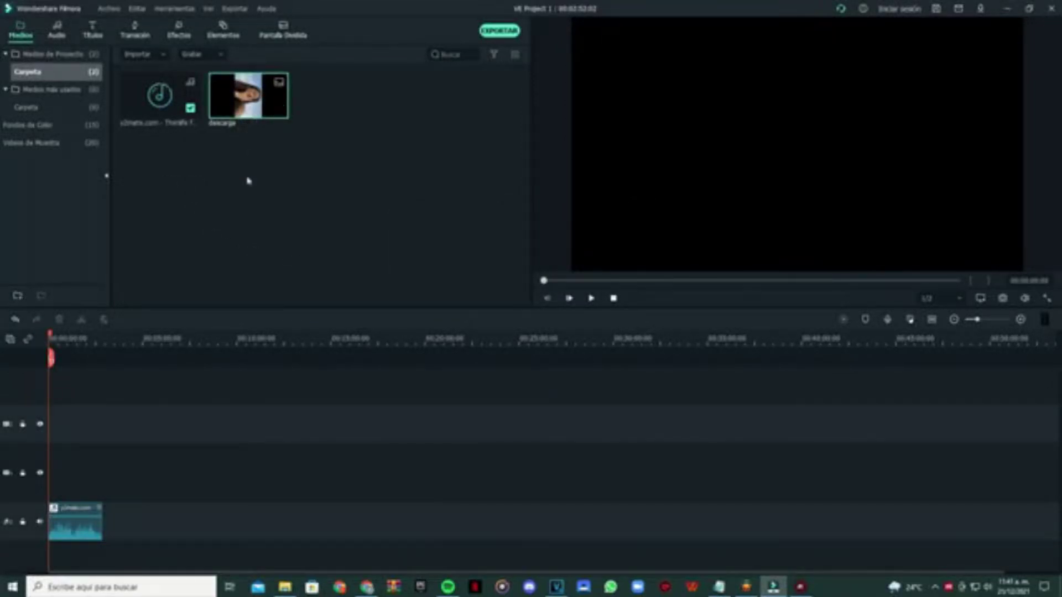
drag(249, 119, 106, 473)
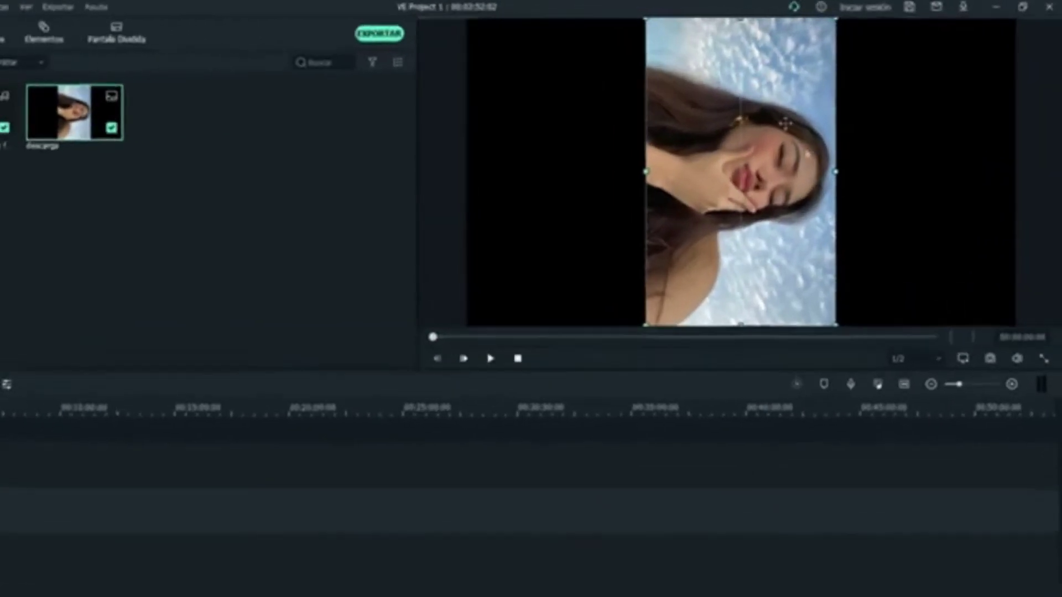
Move the image down in the preview and rotate it 90° counterclockwise so the face is upright
drag(833, 101, 832, 120)
drag(684, 188, 684, 222)
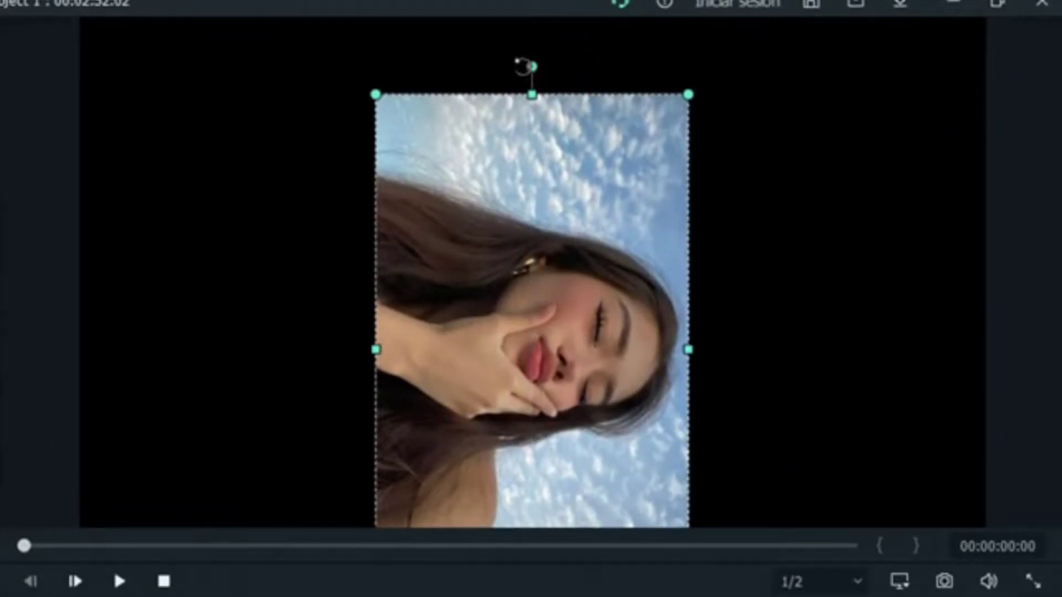
drag(522, 65, 203, 361)
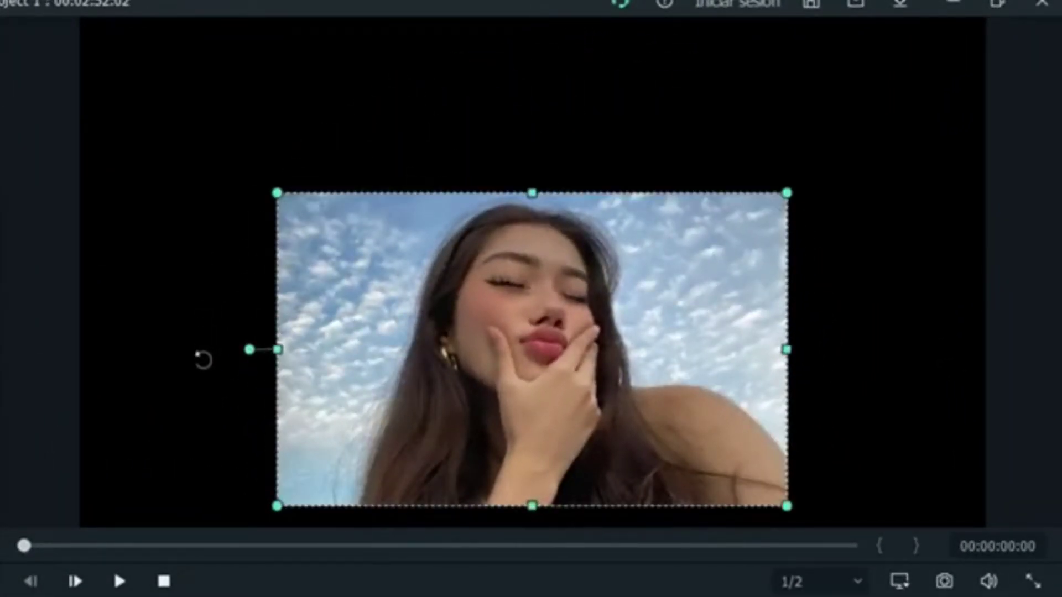
Reposition and enlarge the rotated image in the preview until it fills the whole video frame
drag(622, 391, 617, 317)
drag(787, 116, 978, 1)
drag(277, 430, 186, 486)
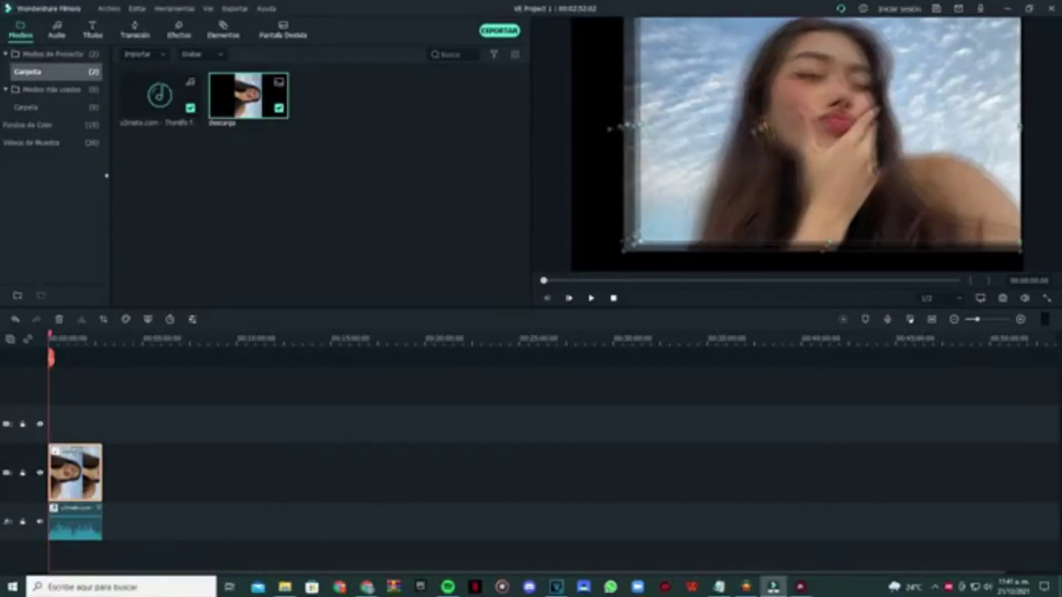
drag(624, 252, 558, 292)
drag(882, 213, 887, 224)
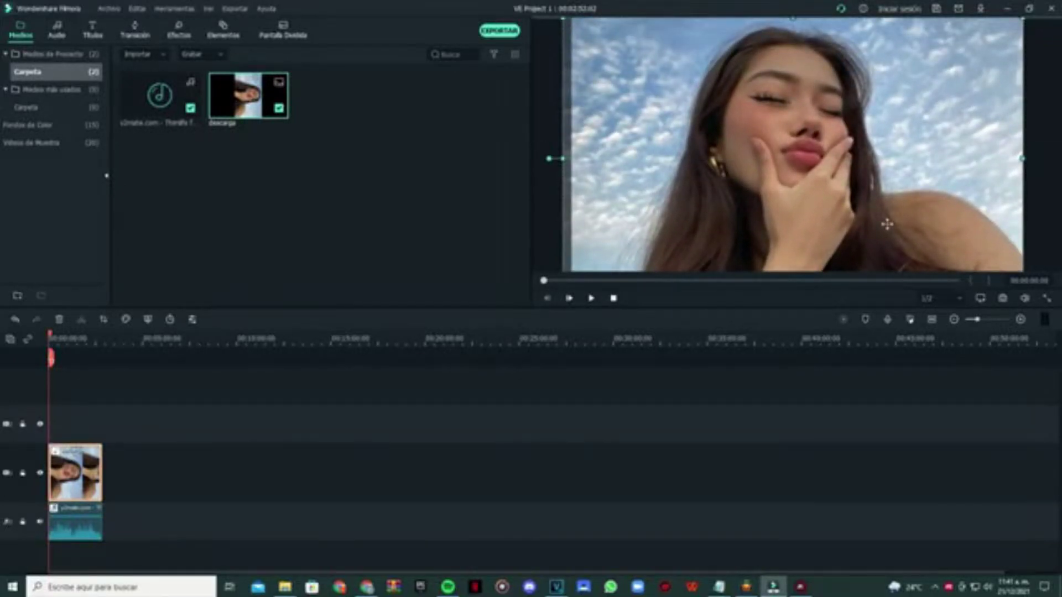
drag(793, 17, 793, 26)
drag(792, 104, 795, 86)
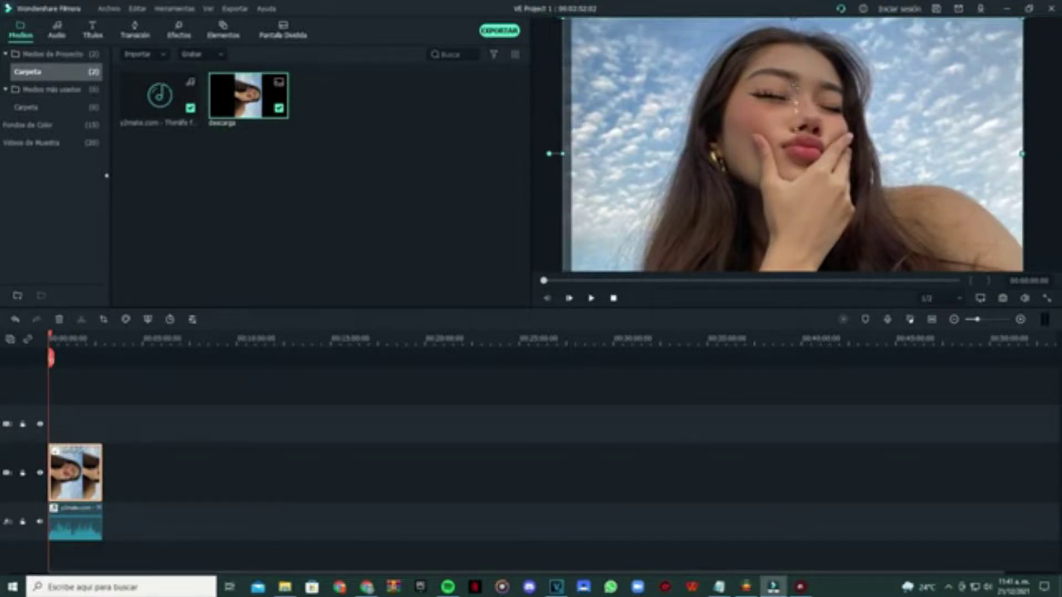
Set the image clip's opacity to 80% in its composition settings and accept the change
double_click(68, 482)
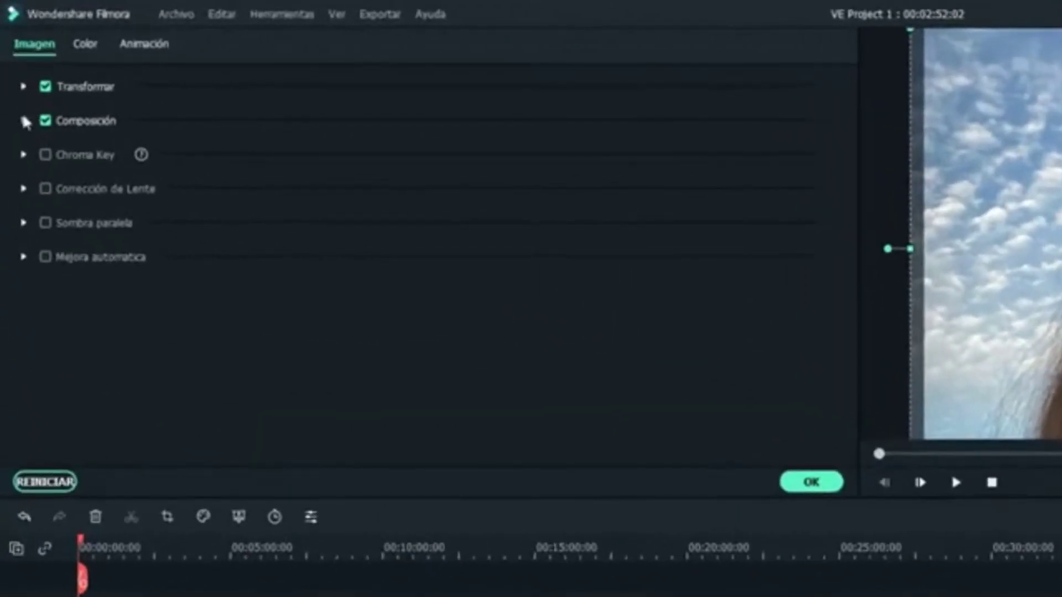
click(15, 75)
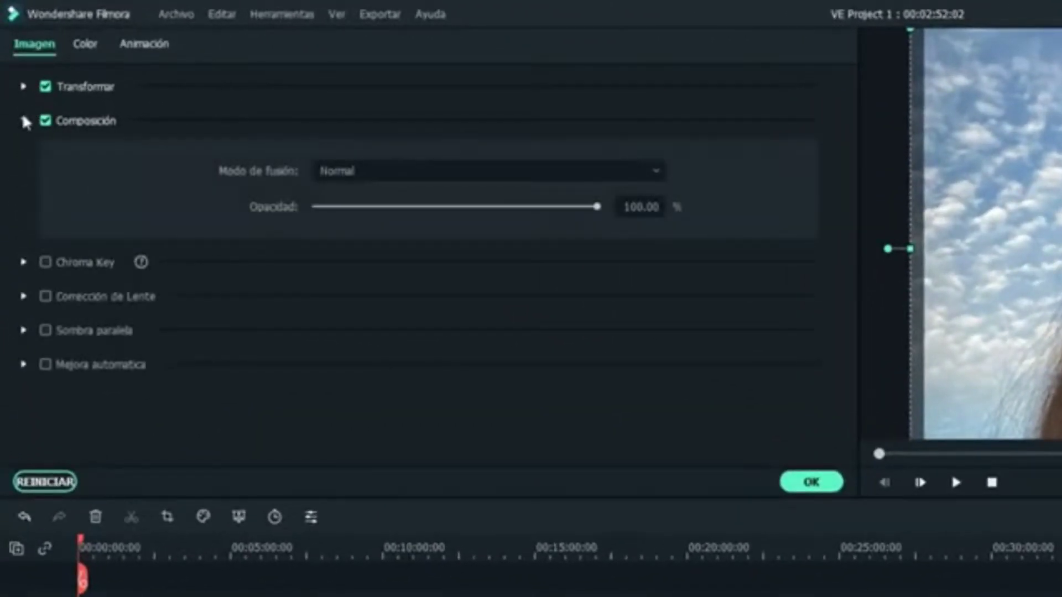
drag(597, 206, 543, 206)
click(640, 206)
text(80)
key(Return)
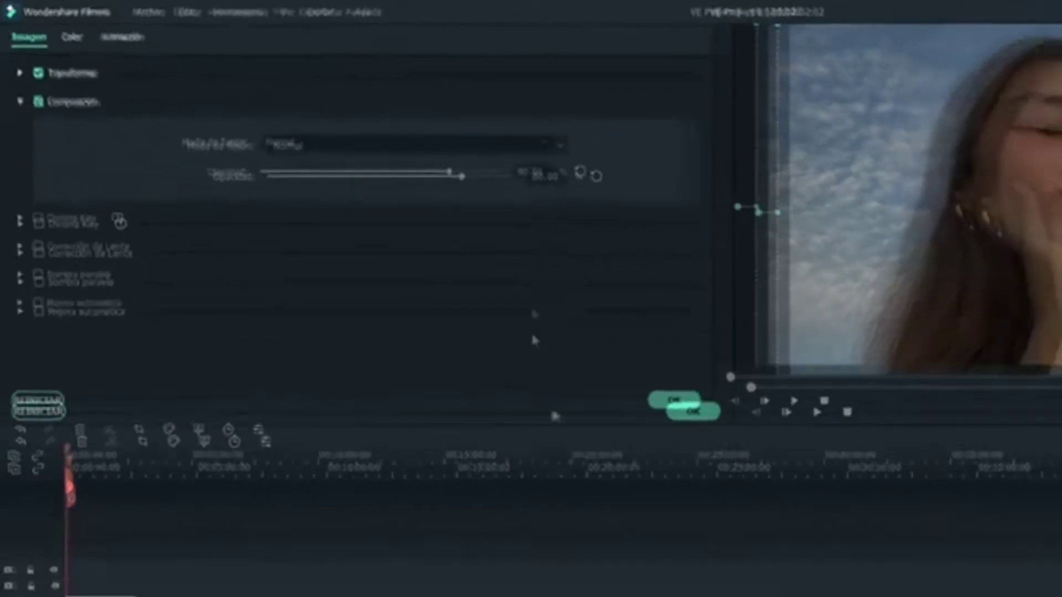
click(811, 482)
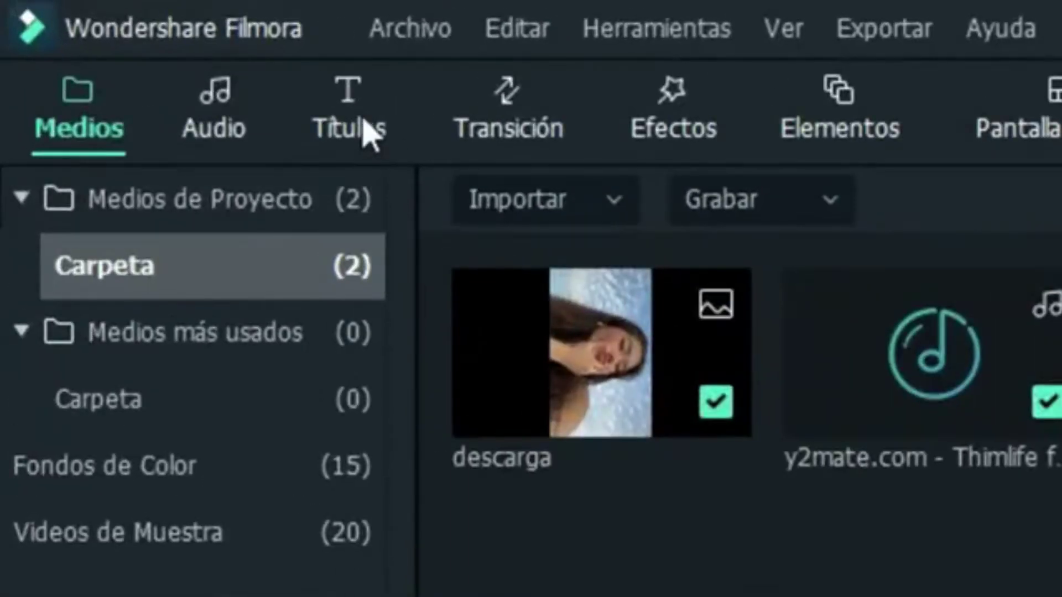
Add the Default Title preset at the start of the track above the image clip
click(92, 30)
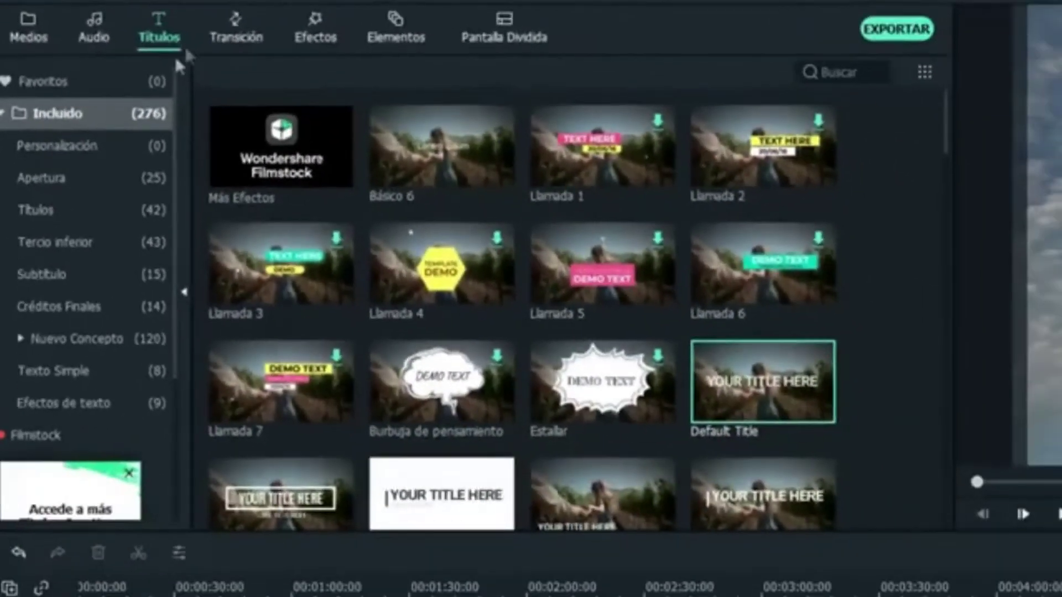
click(858, 364)
click(409, 177)
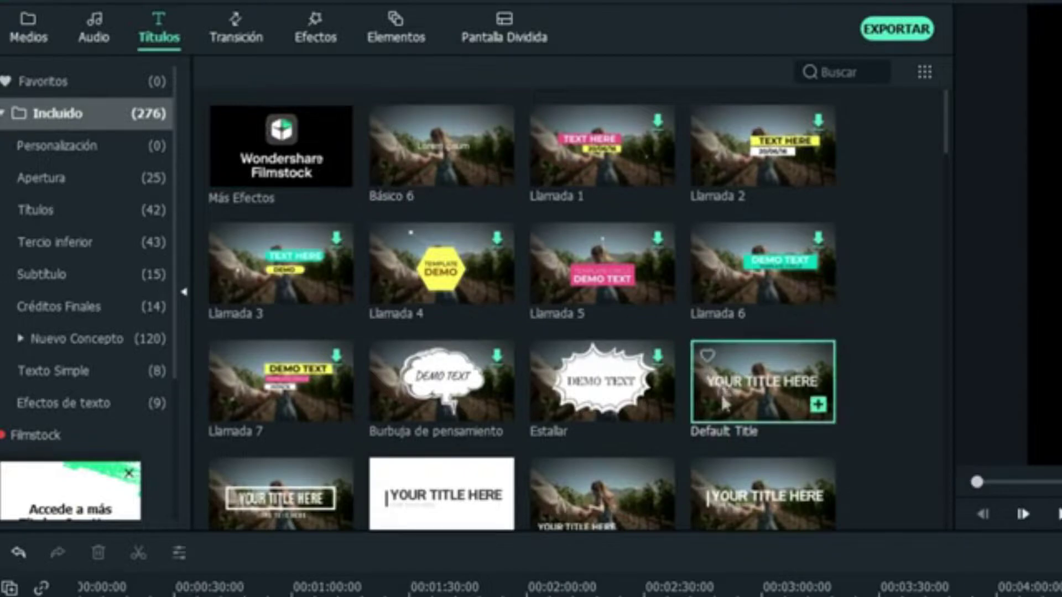
drag(741, 405, 54, 427)
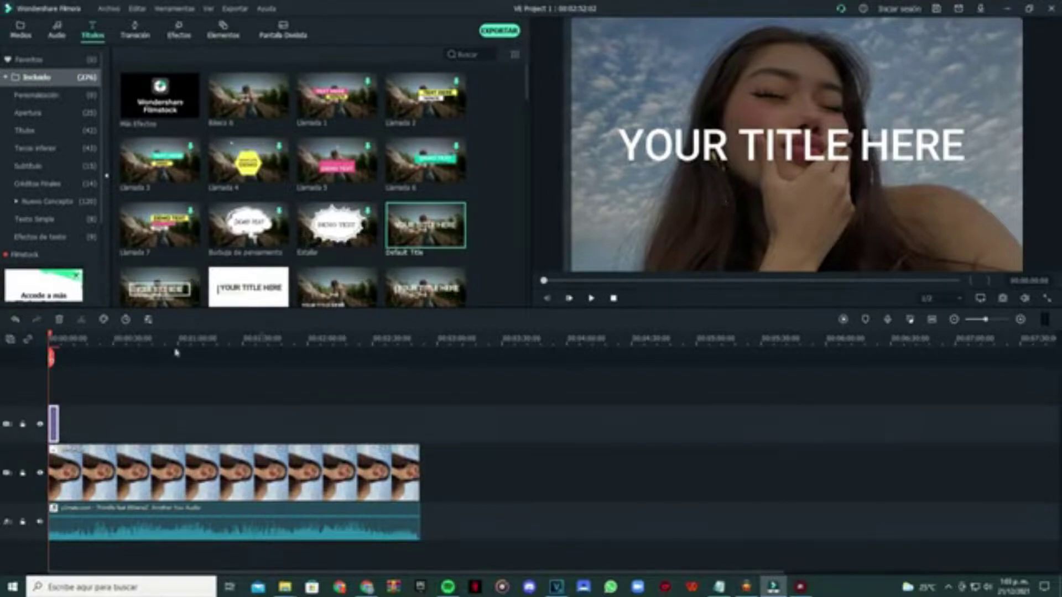
Position and stretch the title clip to span about 7 to 23 seconds, with the playhead near its start
double_click(55, 423)
drag(783, 572, 188, 574)
drag(190, 425, 725, 427)
click(271, 340)
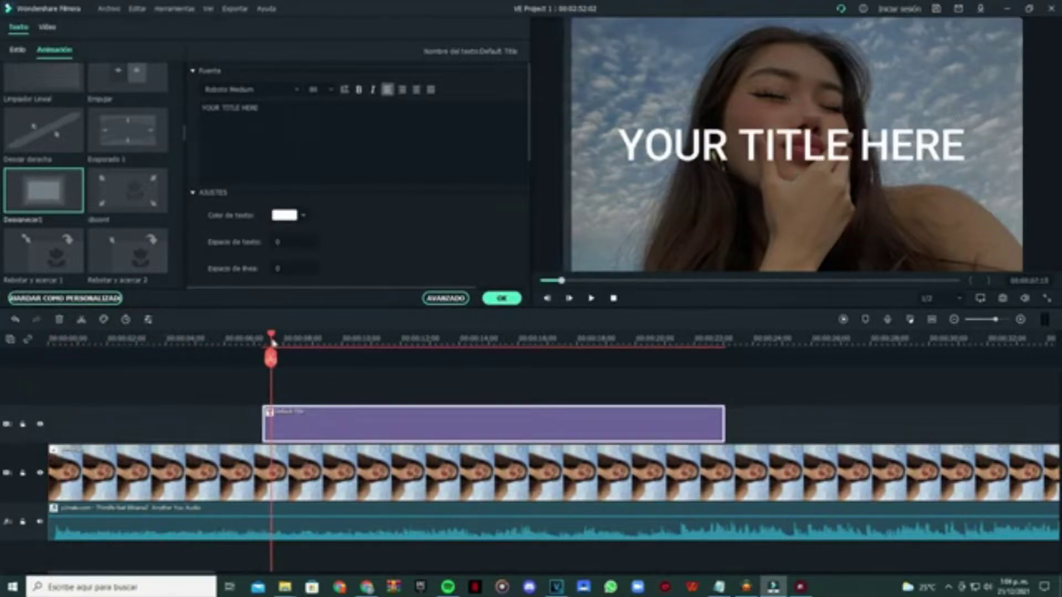
Replace the title's placeholder text with "Another You" in the advanced text editor
click(446, 299)
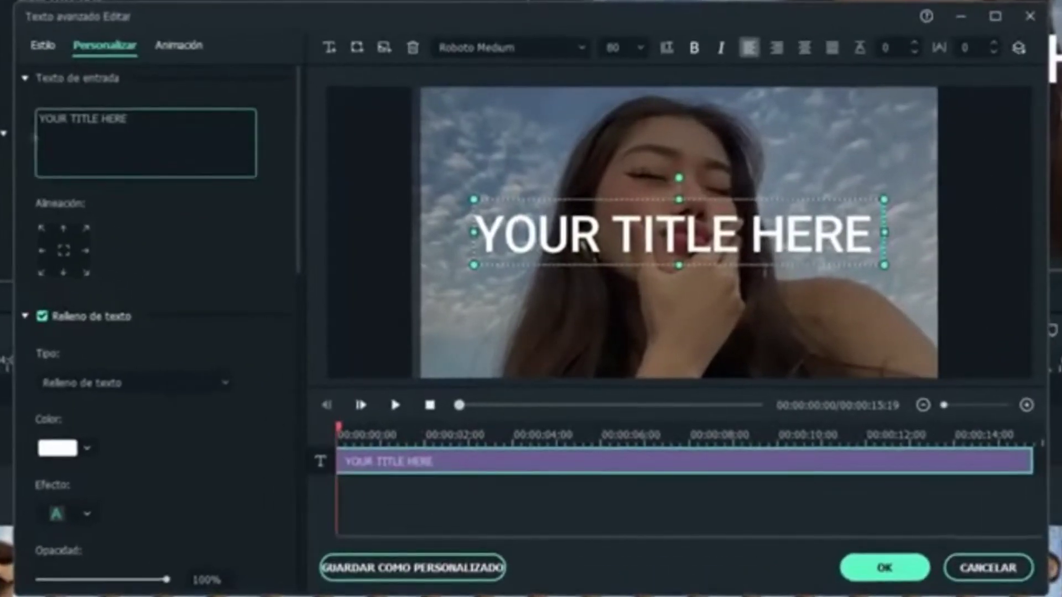
key(ctrl+a)
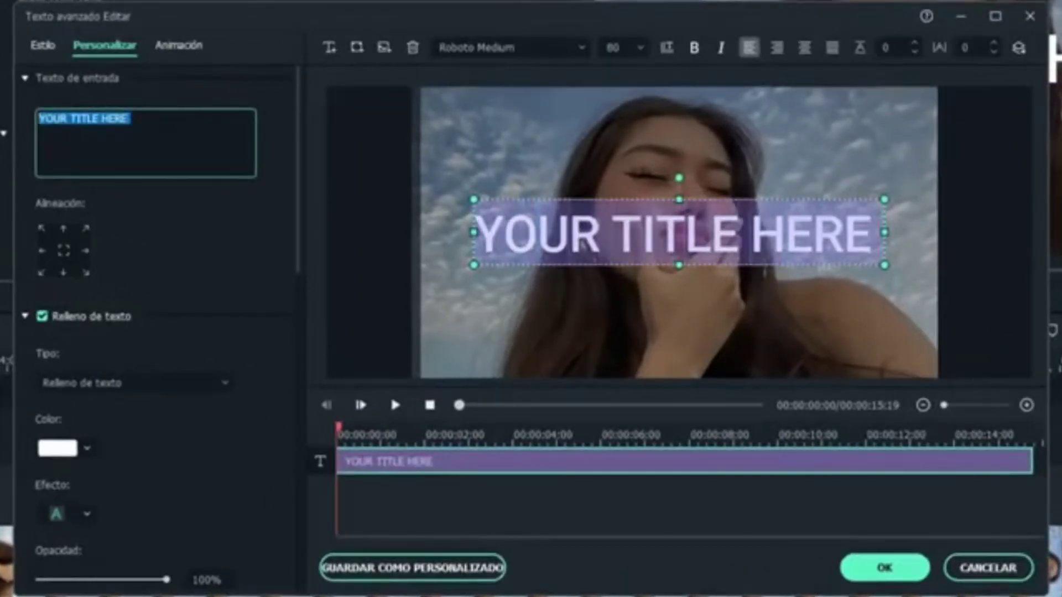
key(BackSpace)
text(A)
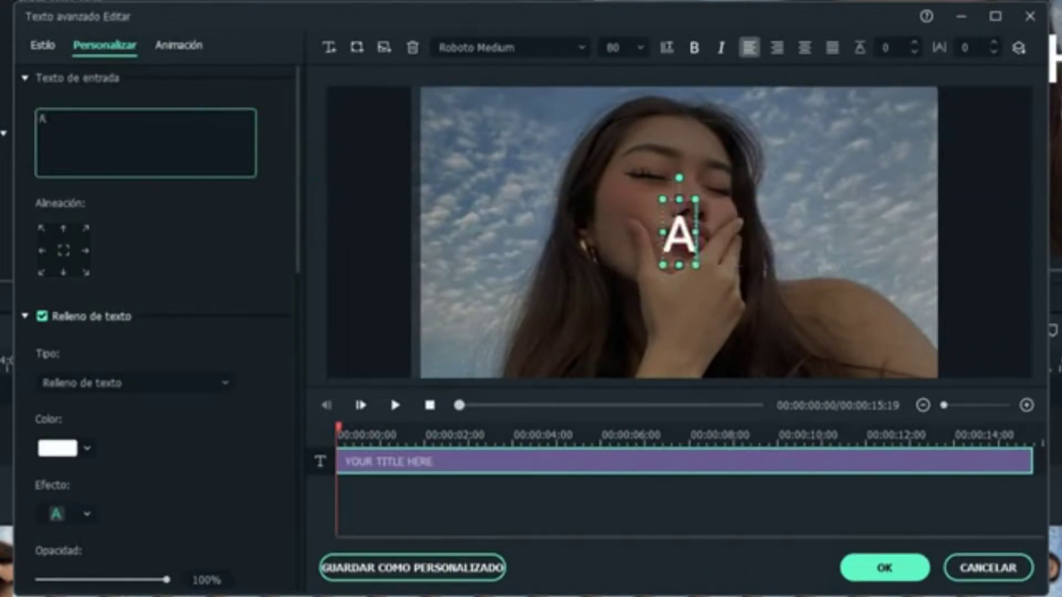
text(nother Yoi)
key(BackSpace)
text(u)
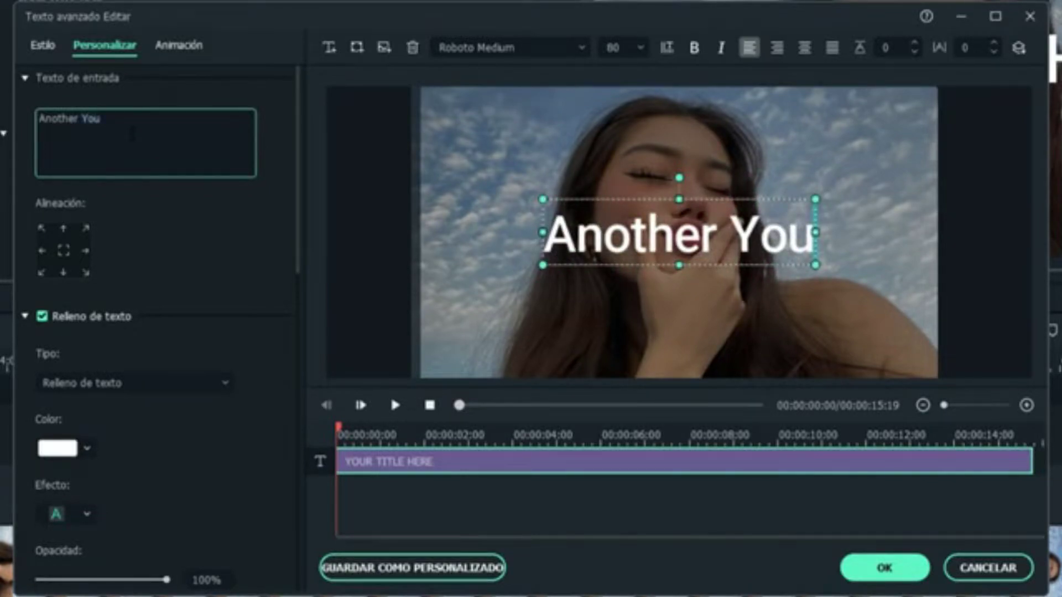
Change the title's font to Nature Beauty Personal Use, enlarge the text, and accept the title edits
key(ctrl+a)
click(582, 48)
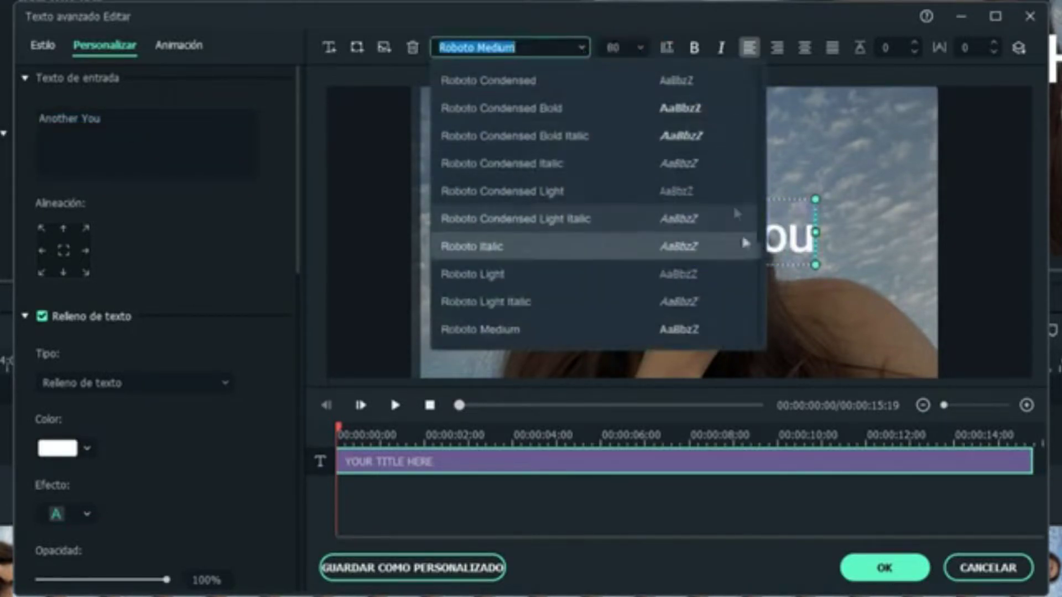
scroll(759, 274, up, 10)
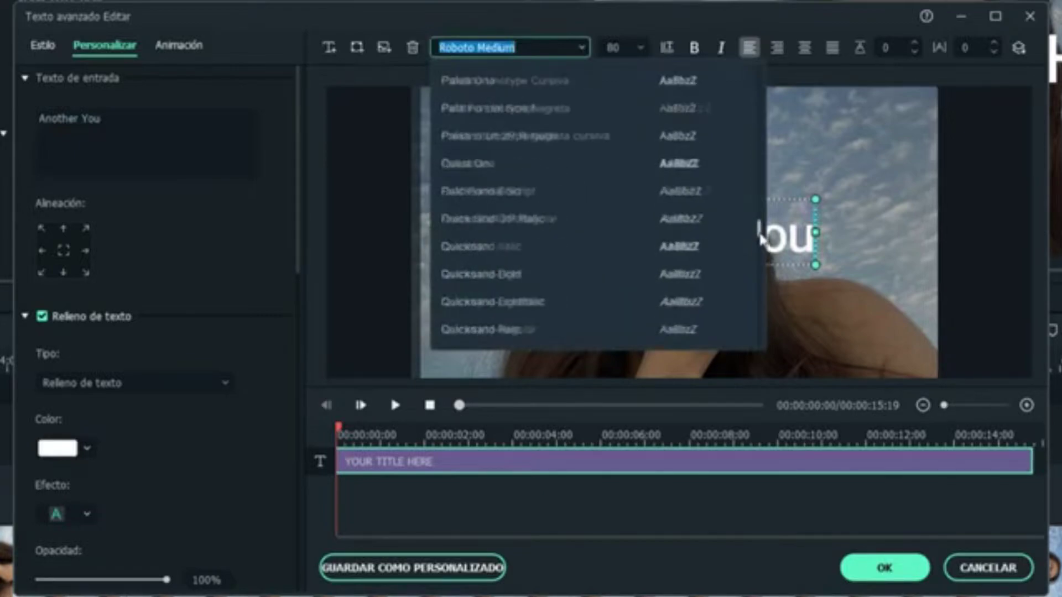
scroll(742, 275, up, 5)
scroll(742, 275, up, 3)
click(742, 275)
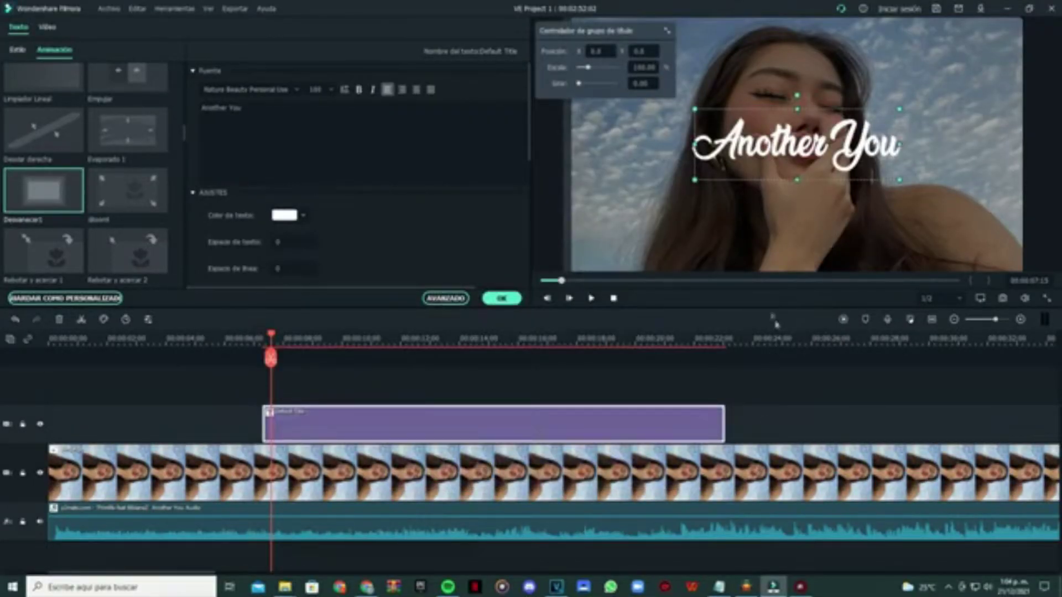
click(501, 298)
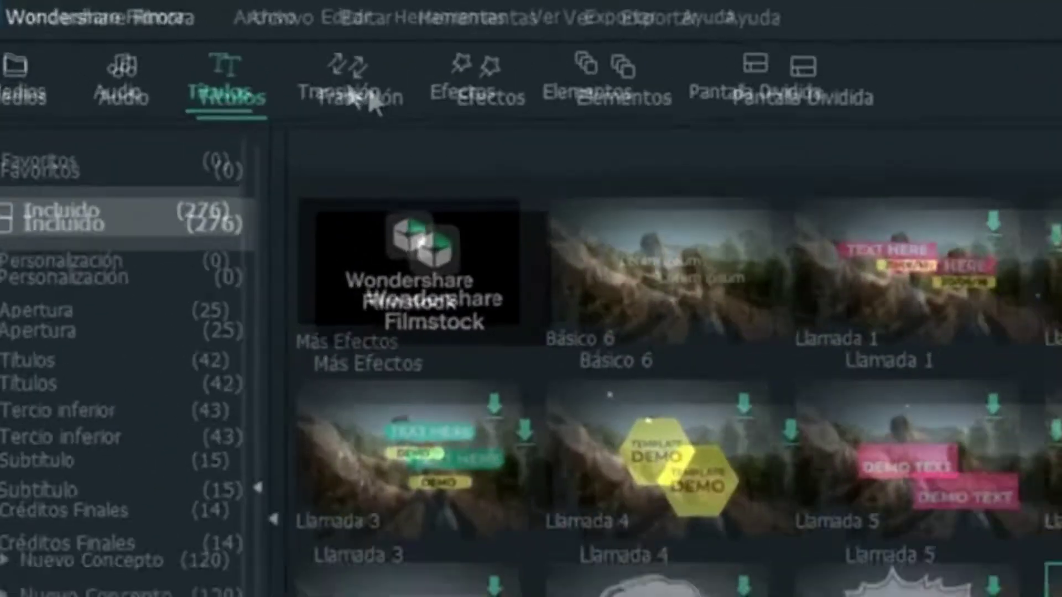
Preview the Fade and Disolver transitions, and apply Disolver to the start of the title clip for about 2 seconds
click(140, 35)
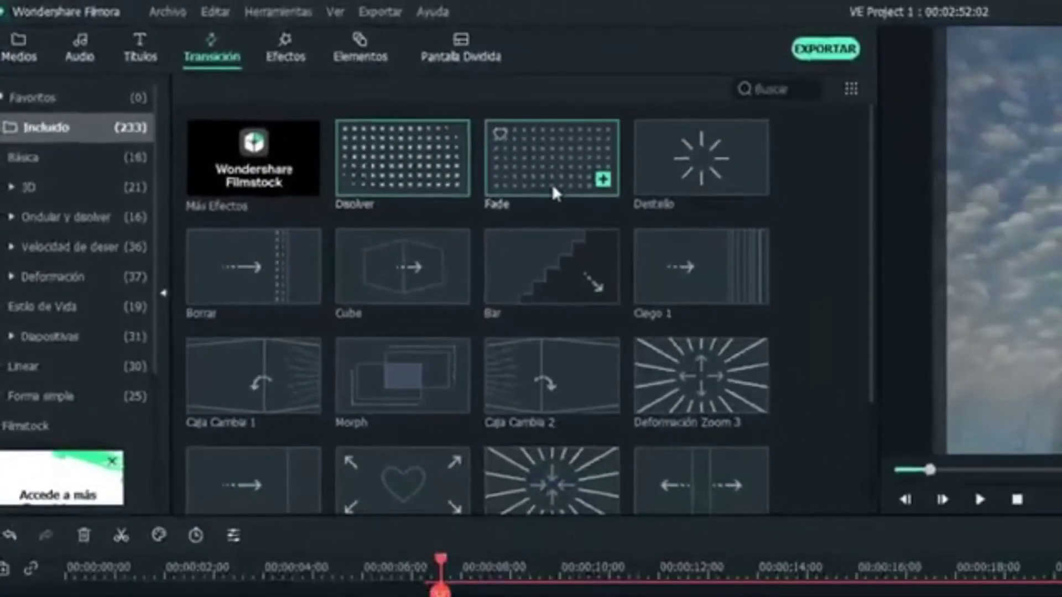
click(553, 188)
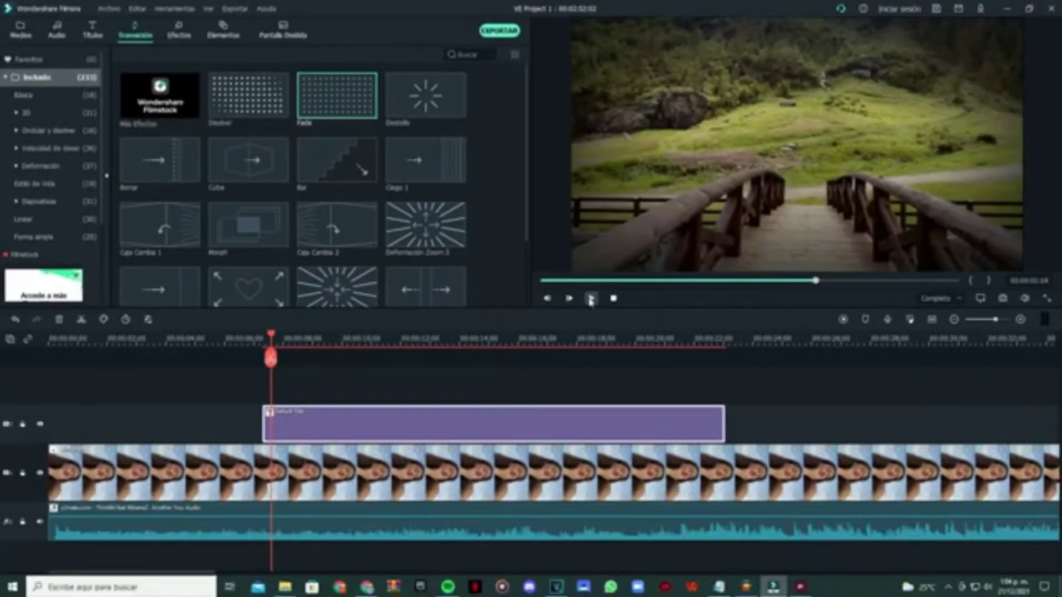
click(248, 121)
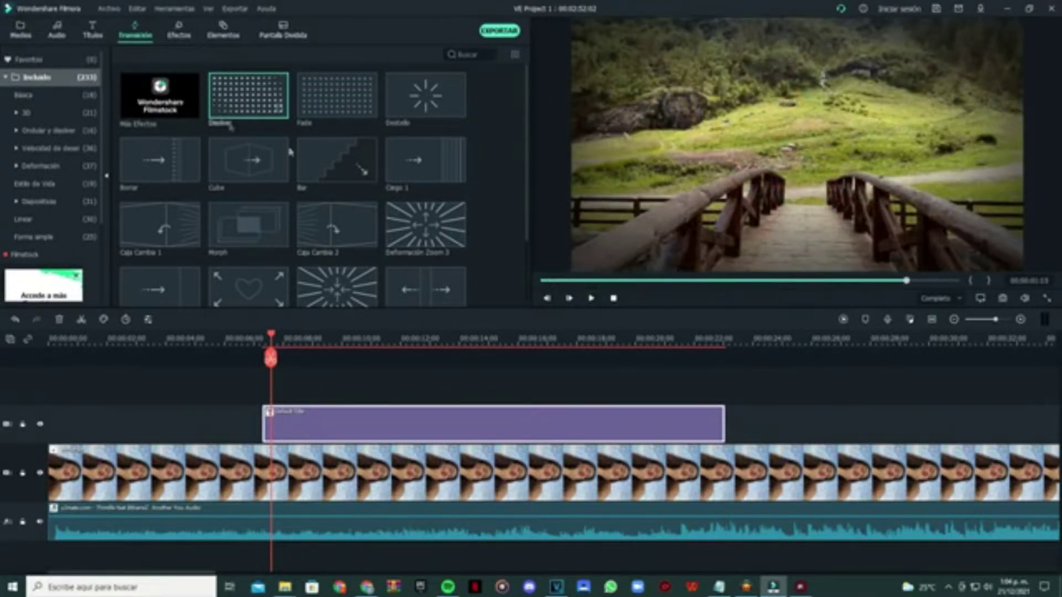
drag(280, 107, 324, 427)
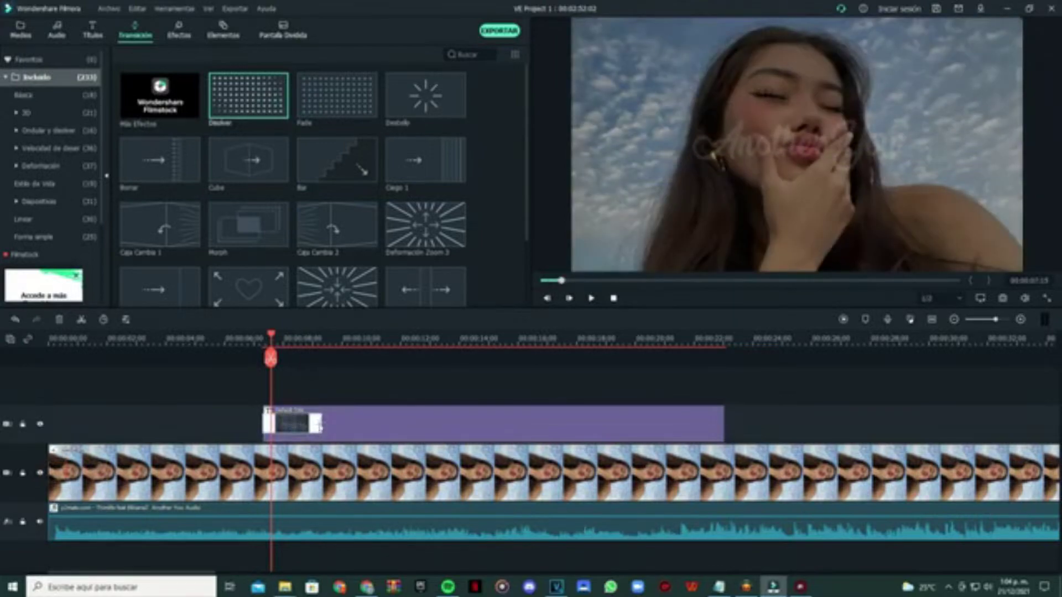
Apply Disolver to the end of the title clip and set both its start and end transitions to 1 second
drag(271, 120, 679, 423)
double_click(301, 428)
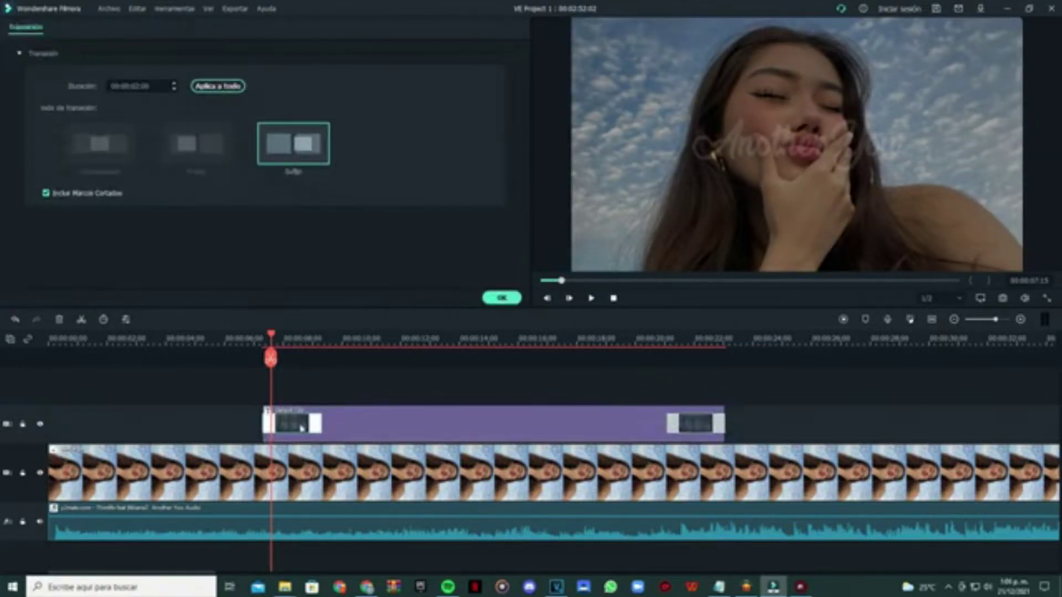
click(137, 87)
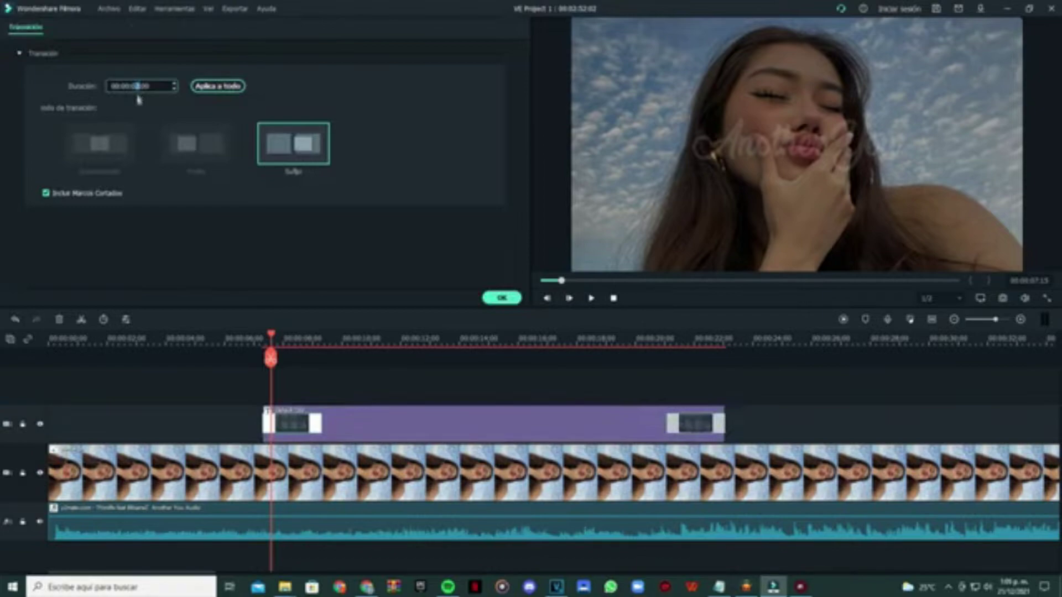
text(1)
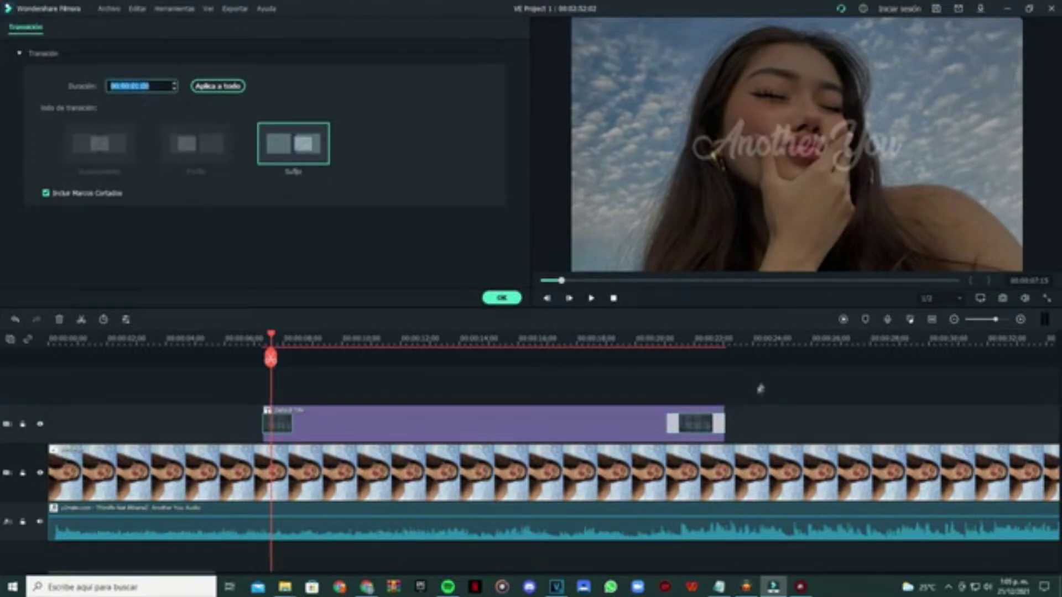
click(714, 424)
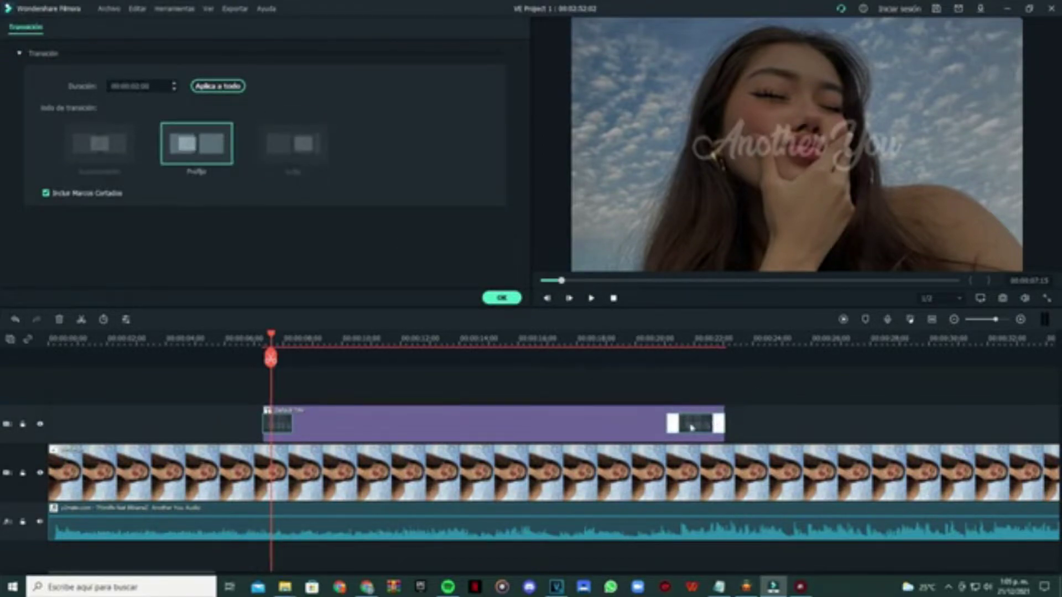
click(138, 86)
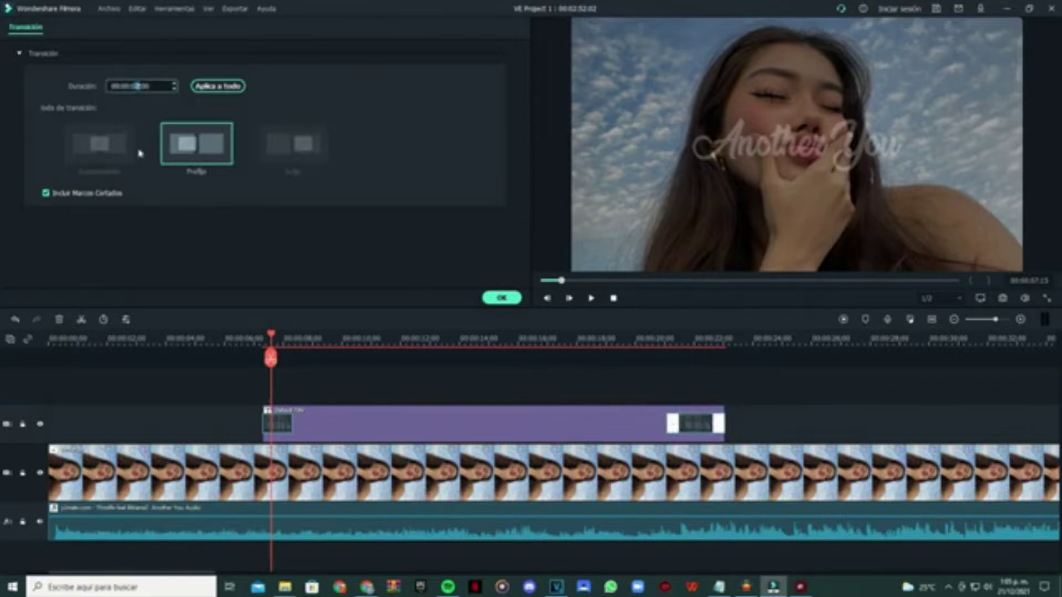
text(1)
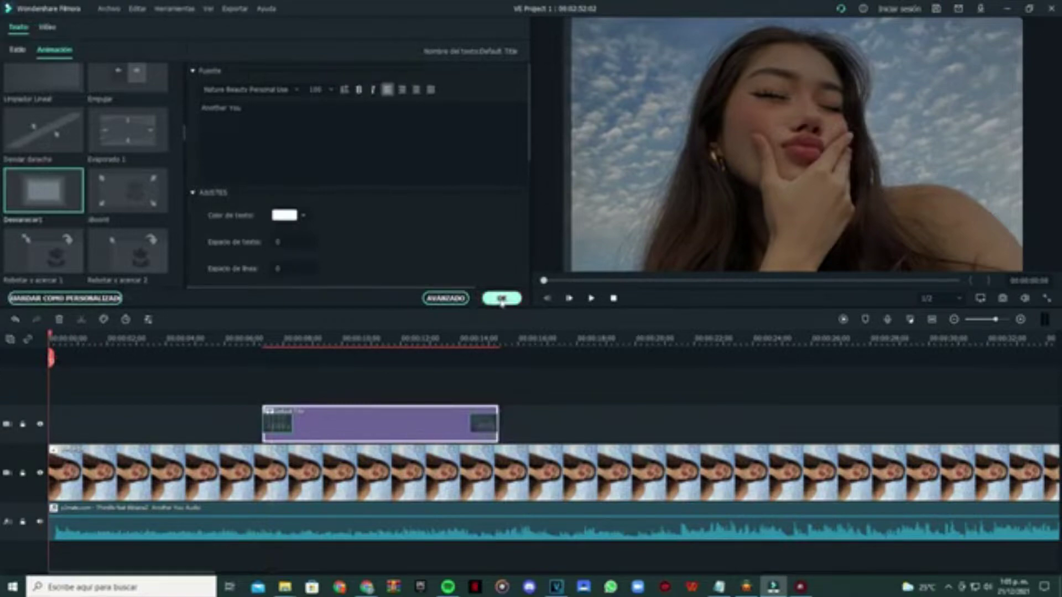
Apply Disolver to the start of the background image clip, and reposition the title clip to span about 2 to 8 seconds
click(502, 298)
click(170, 376)
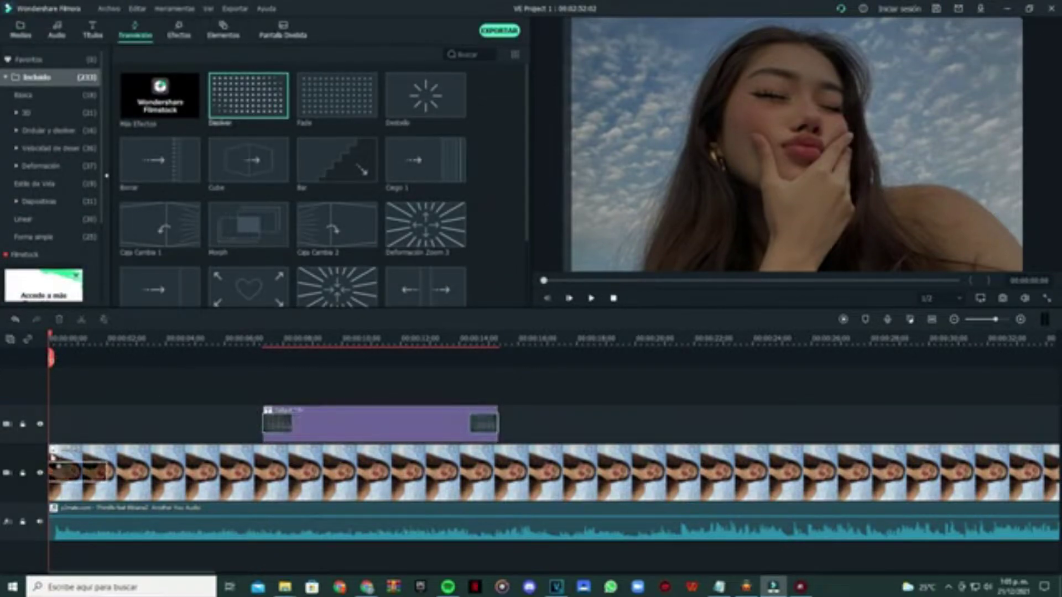
drag(54, 470, 56, 471)
click(592, 301)
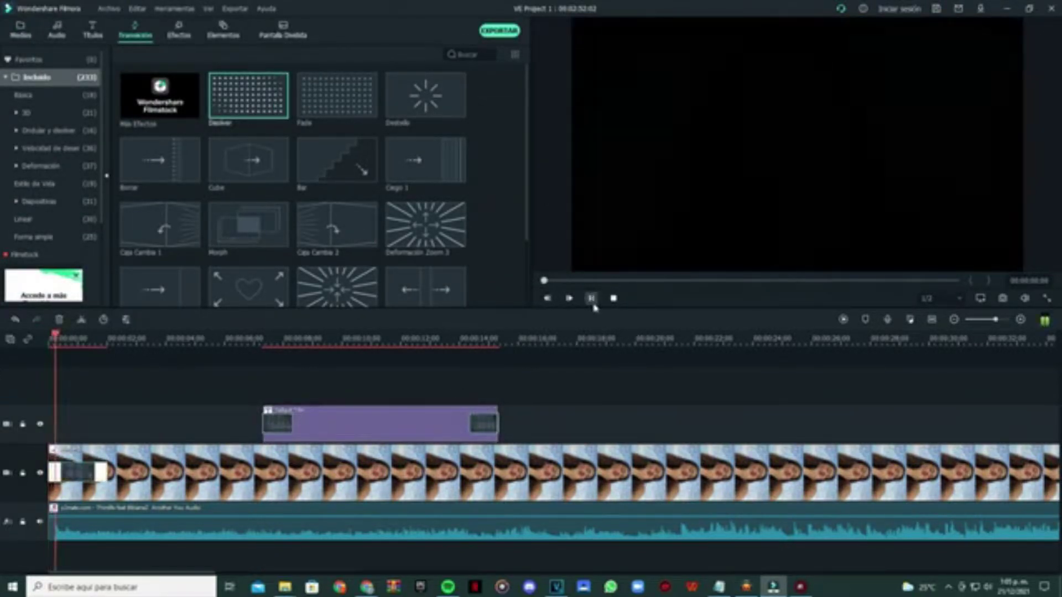
click(593, 304)
drag(304, 436, 175, 436)
drag(176, 439, 176, 438)
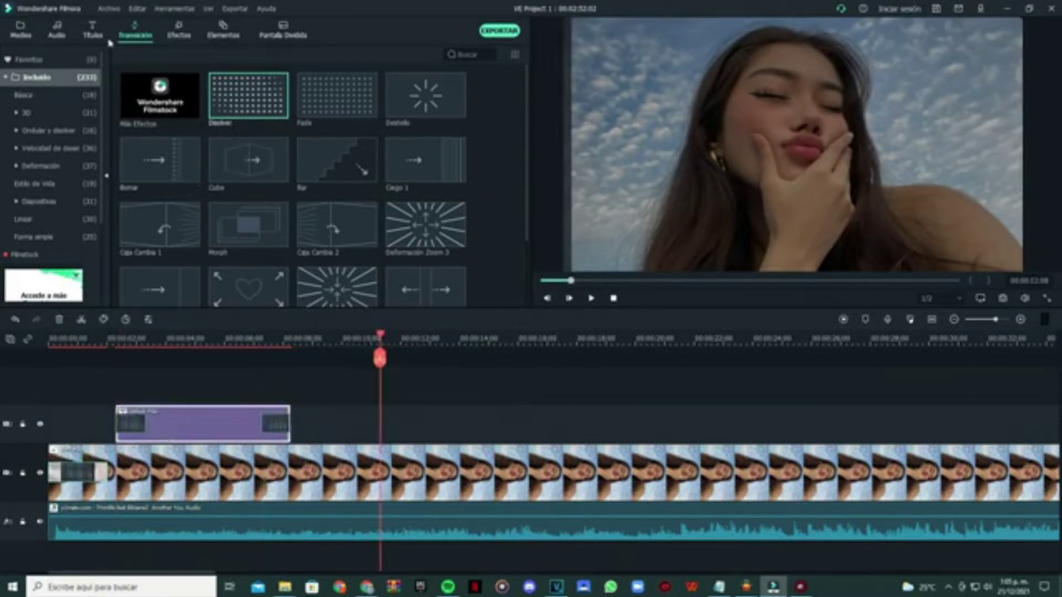
Add a Default Title at about 11 seconds and replace its placeholder text with "Ineditors" in the advanced text editor
click(94, 35)
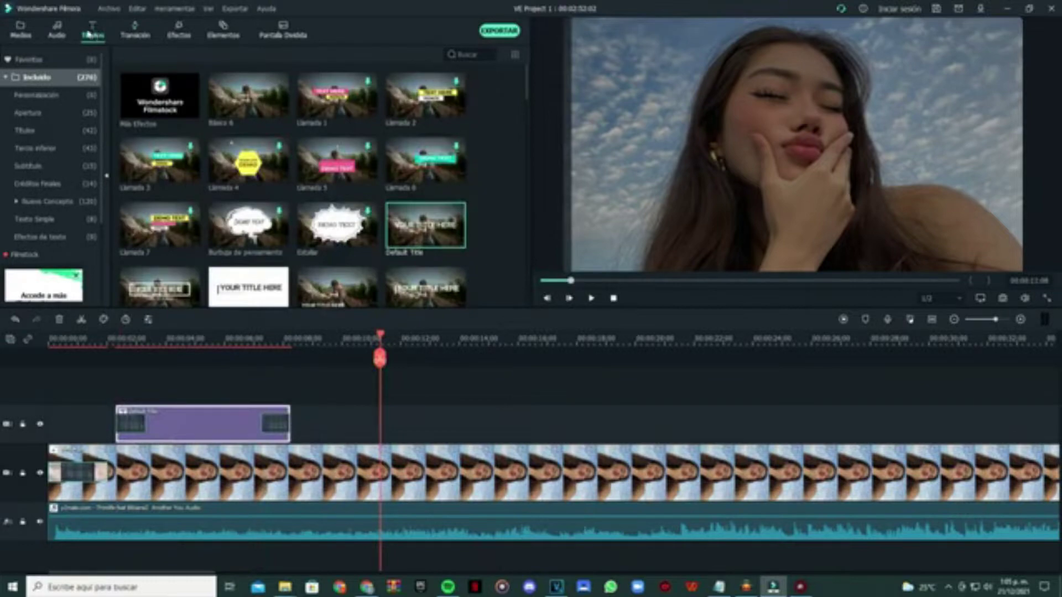
drag(425, 236, 470, 398)
double_click(404, 427)
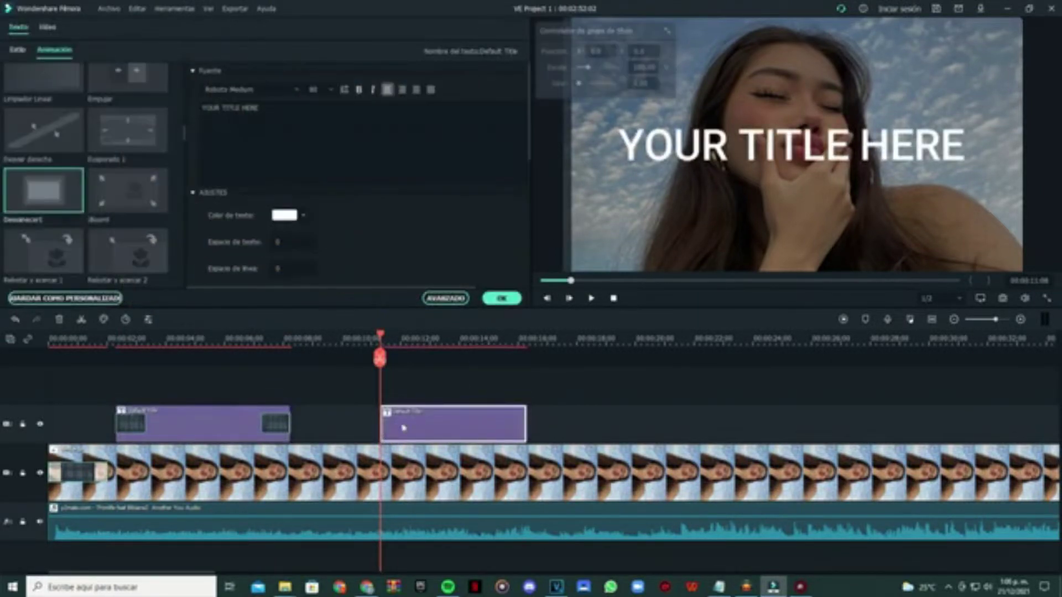
click(445, 299)
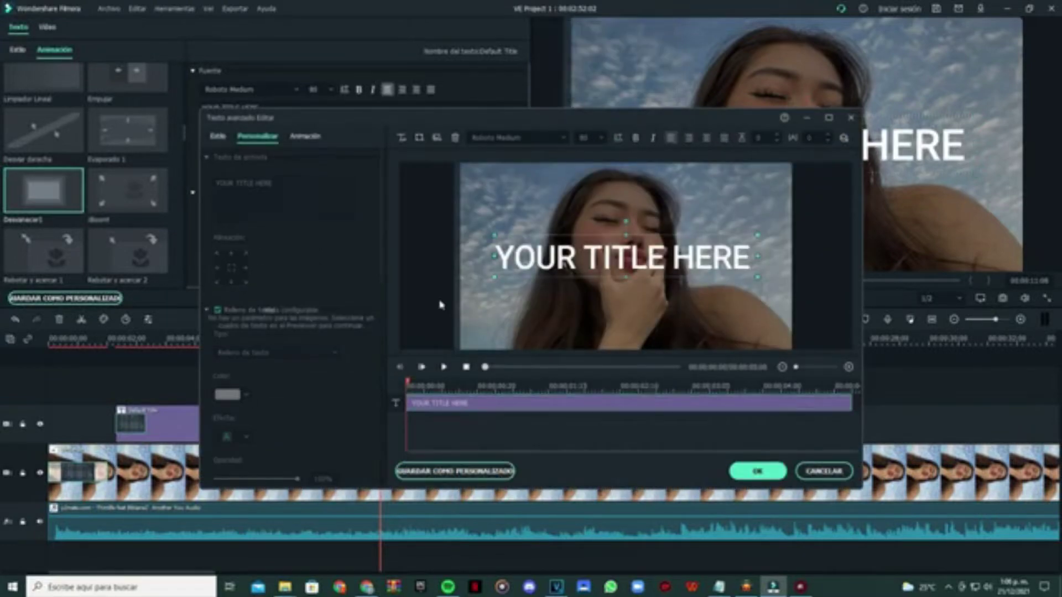
triple_click(214, 185)
text(Ineditors)
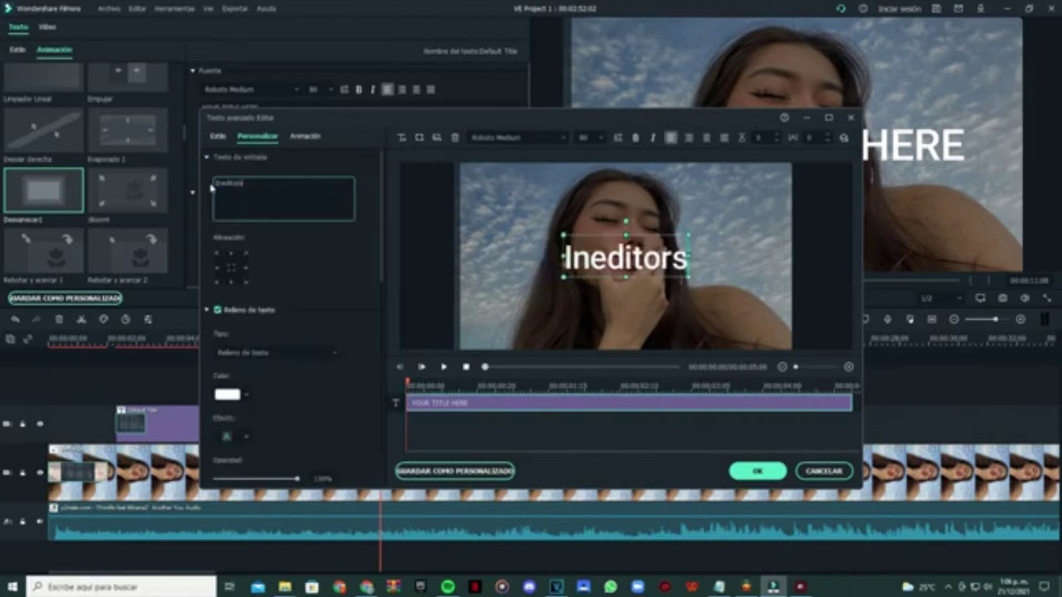
Restyle the "Ineditors" text with a decorative font at size 32, place it in the image's upper-left corner, and accept the edits
click(517, 137)
click(651, 265)
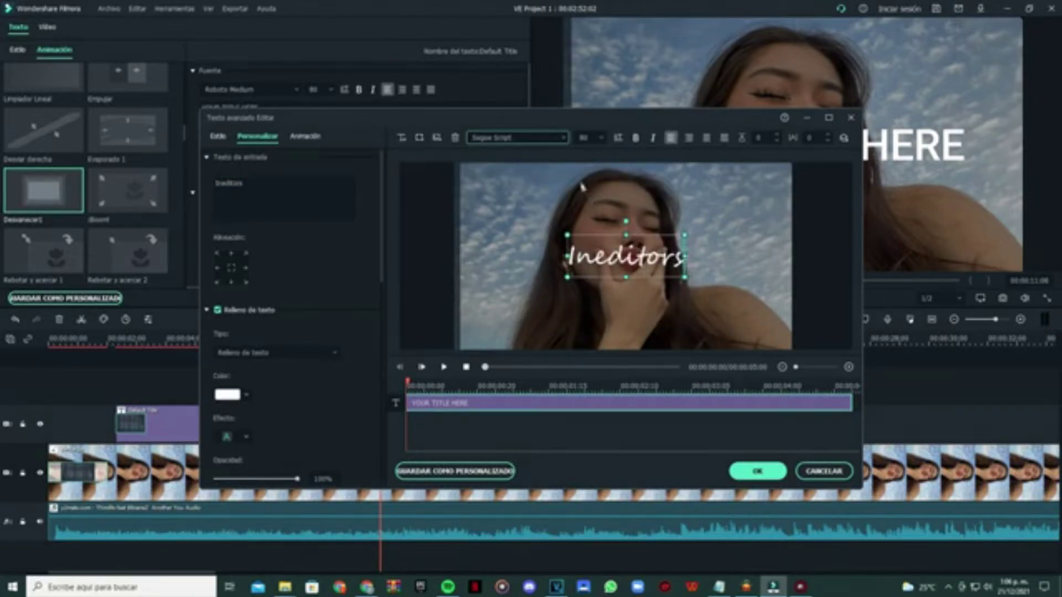
click(589, 137)
click(589, 201)
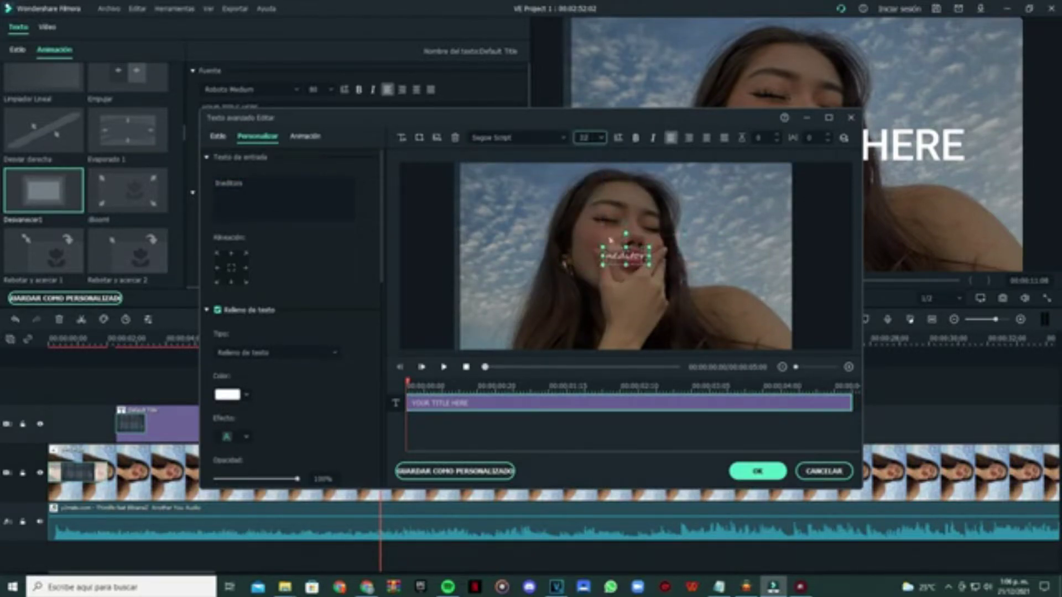
drag(623, 244, 481, 162)
click(641, 270)
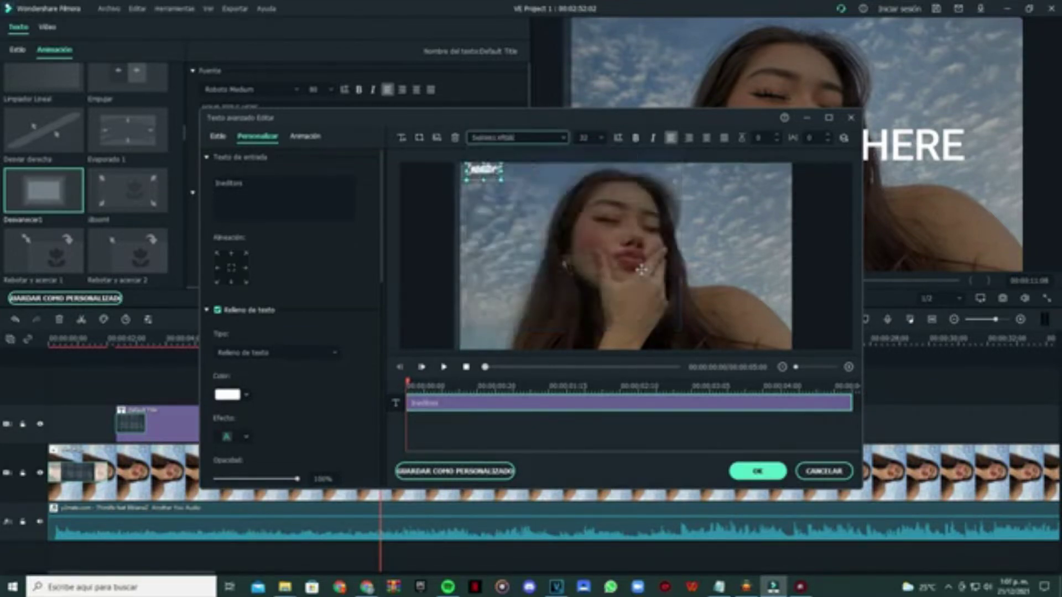
key(Return)
Move the "Ineditors" title clip to a new track above and extend it to the end of the background image clip
drag(403, 414, 405, 389)
drag(526, 408, 894, 406)
drag(996, 320, 985, 320)
drag(106, 408, 386, 442)
Apply the Disolver transition to the start of the "Ineditors" title clip
click(130, 30)
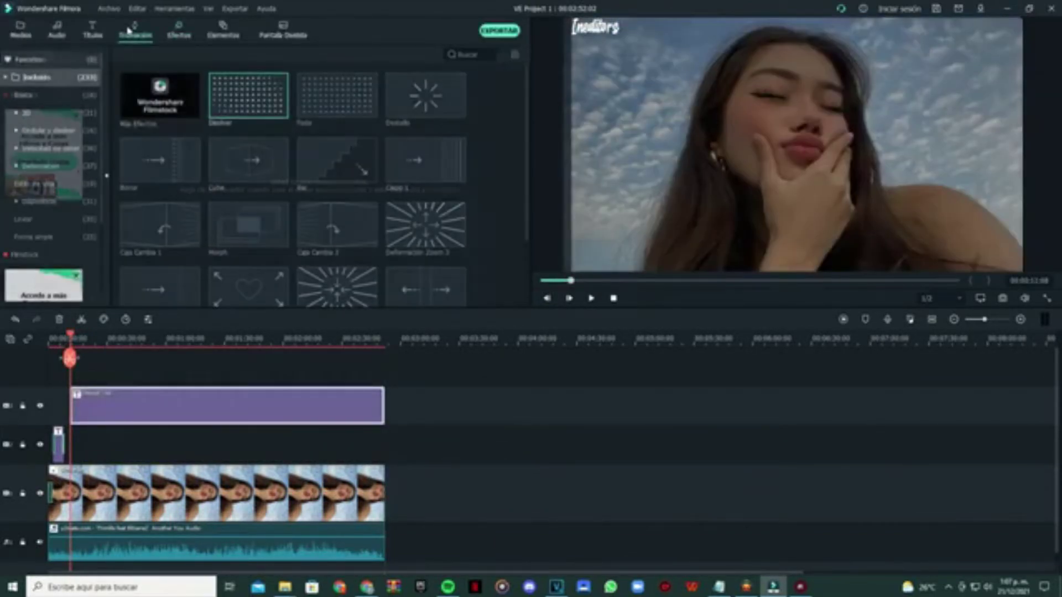
drag(275, 102, 77, 372)
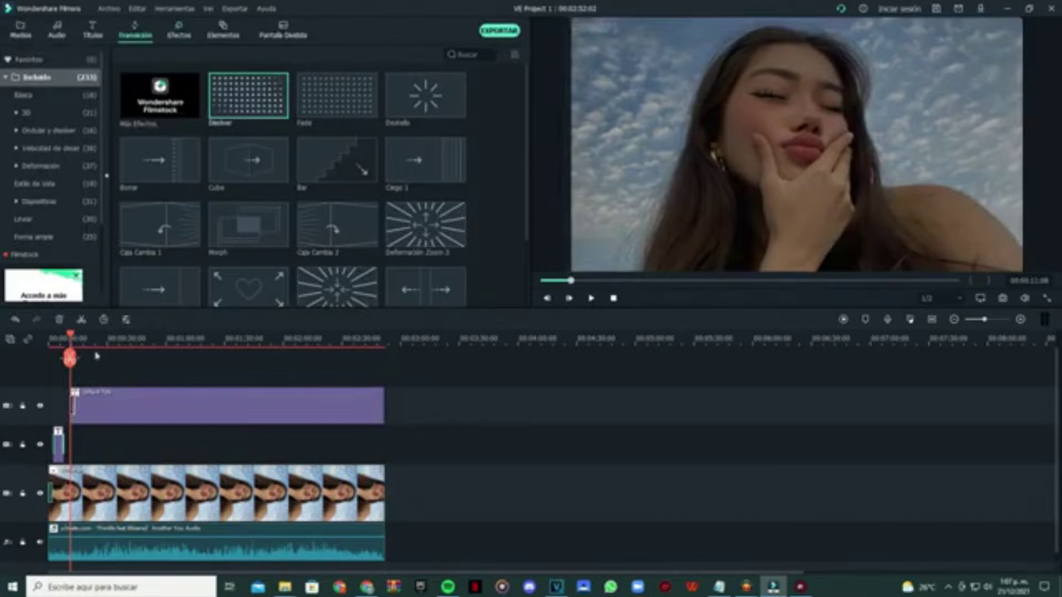
drag(984, 319, 997, 319)
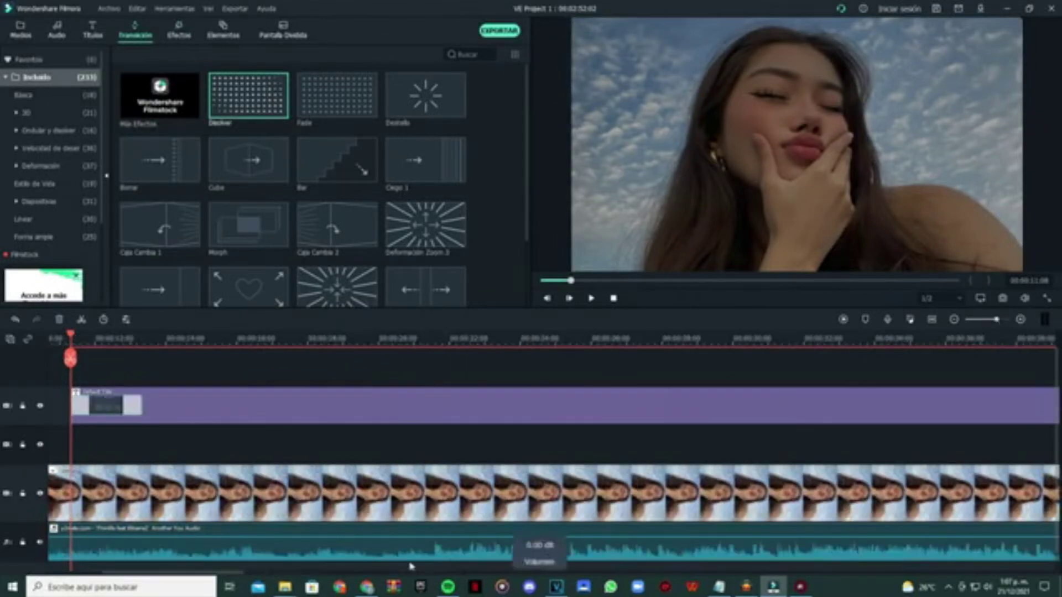
Add another Default Title below the "Ineditors" clip at about 11 seconds and stretch it to end near 18 seconds
drag(210, 573, 176, 574)
click(92, 30)
drag(425, 225, 353, 427)
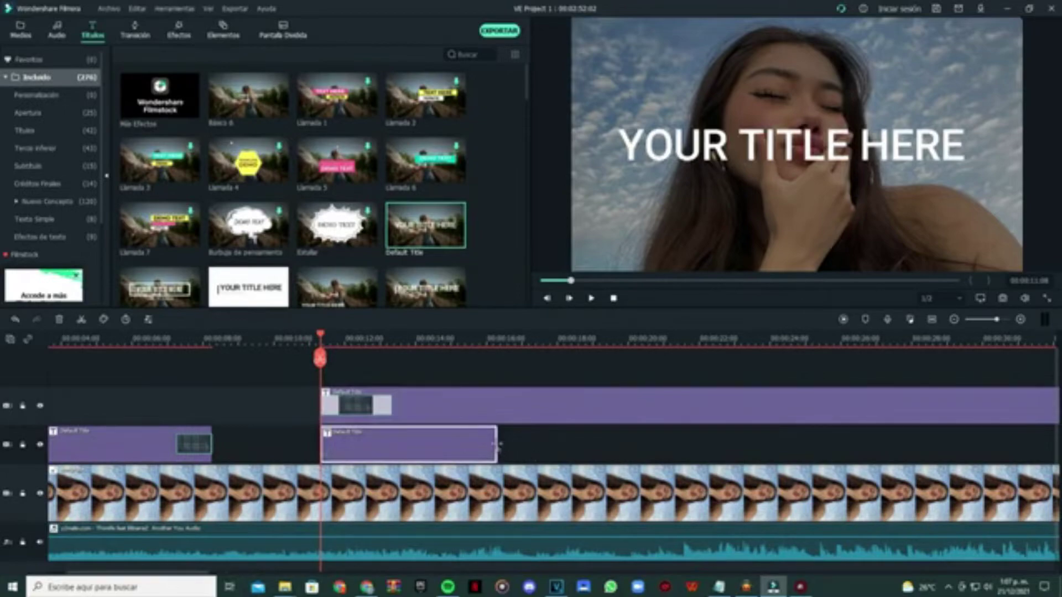
drag(497, 443, 554, 440)
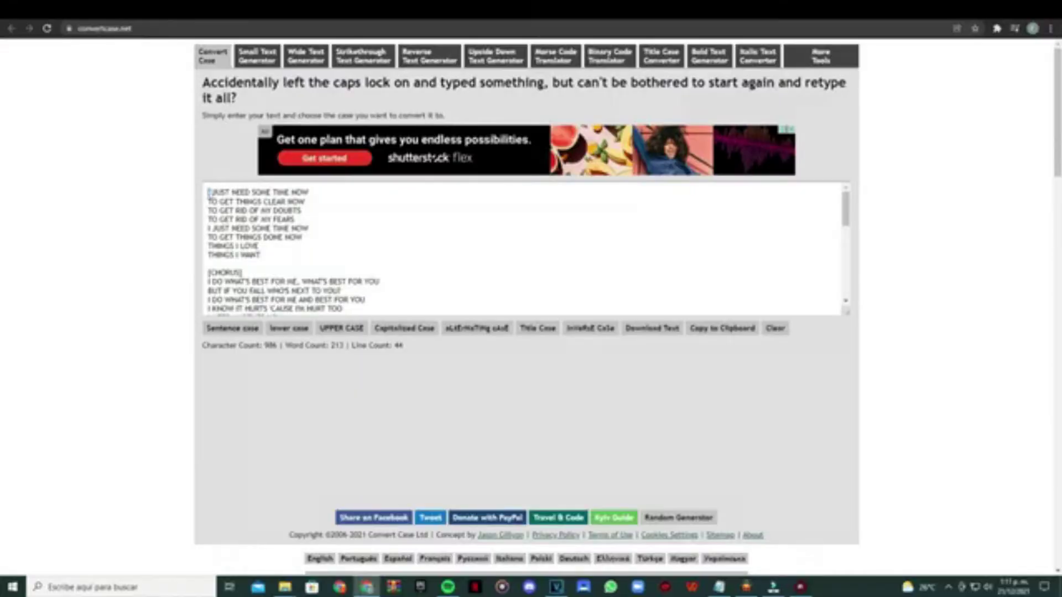
Copy the first two lyric lines from convertcase.net in the browser and paste them as the new title's text in Filmora
drag(209, 192, 314, 201)
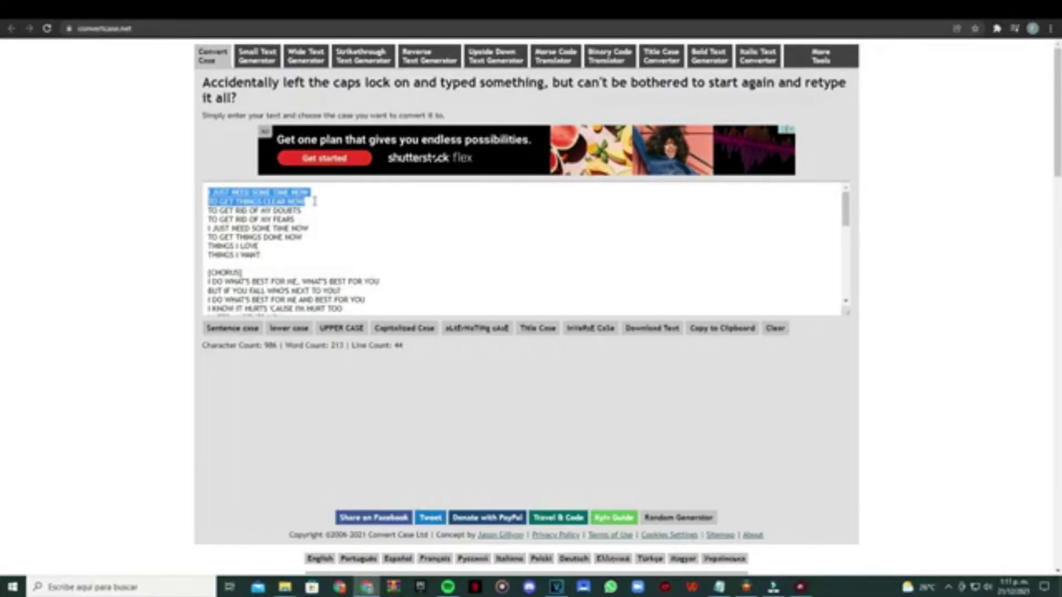
right_click(289, 197)
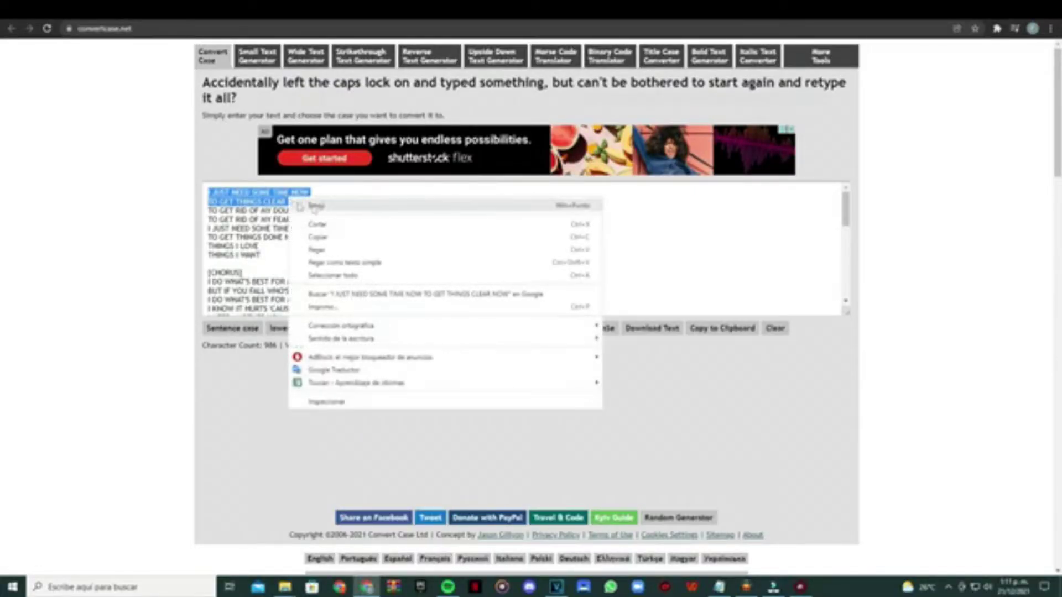
click(324, 237)
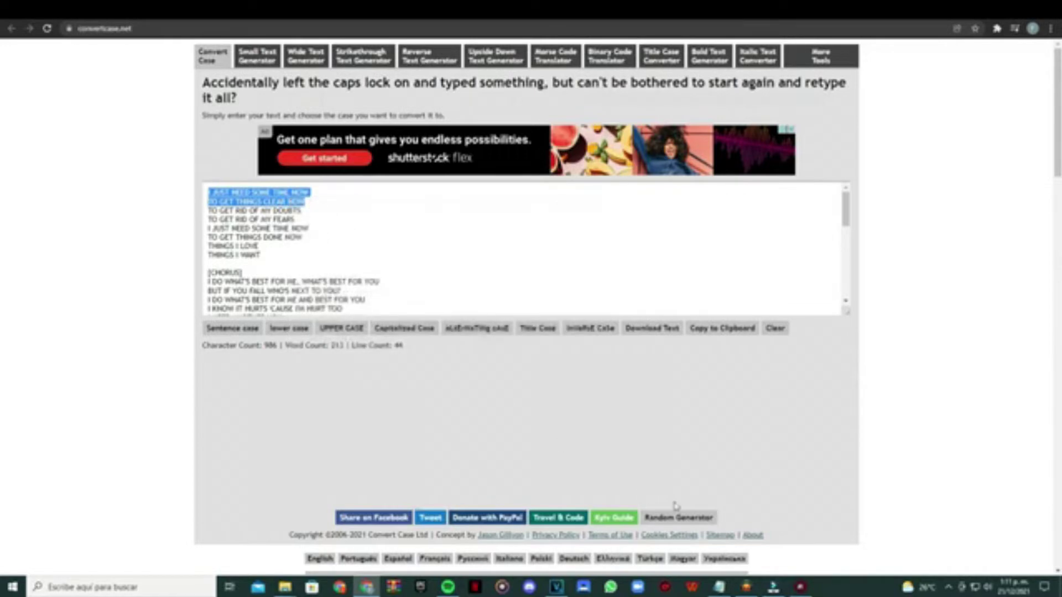
click(773, 586)
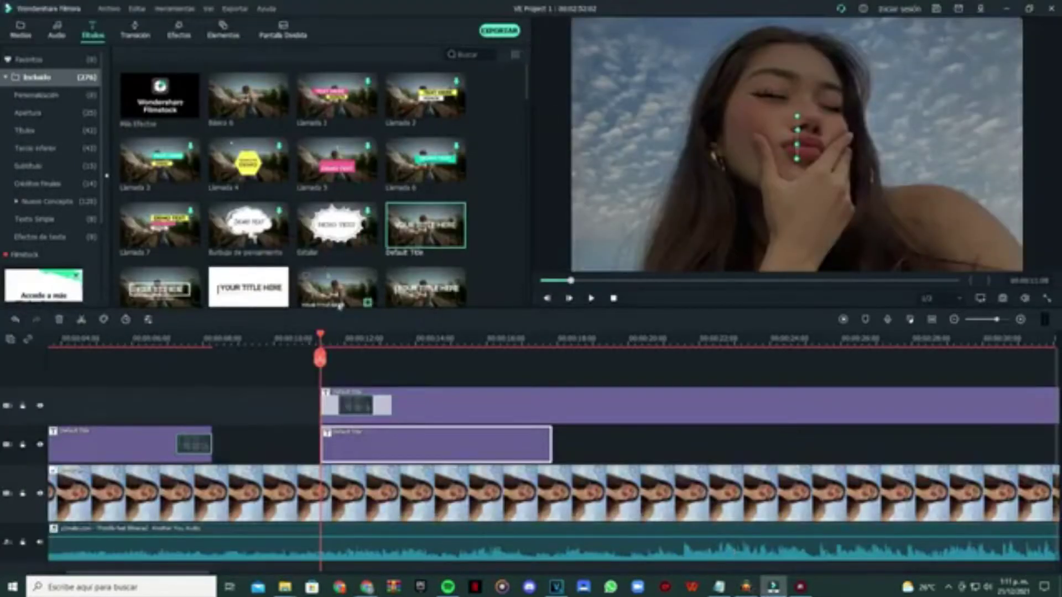
double_click(364, 448)
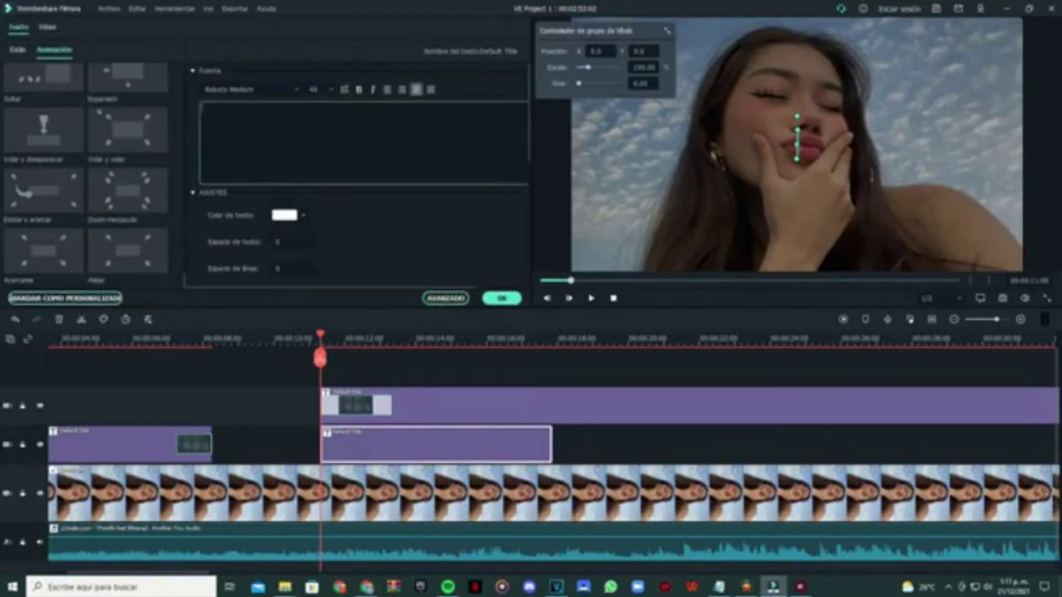
key(ctrl+v)
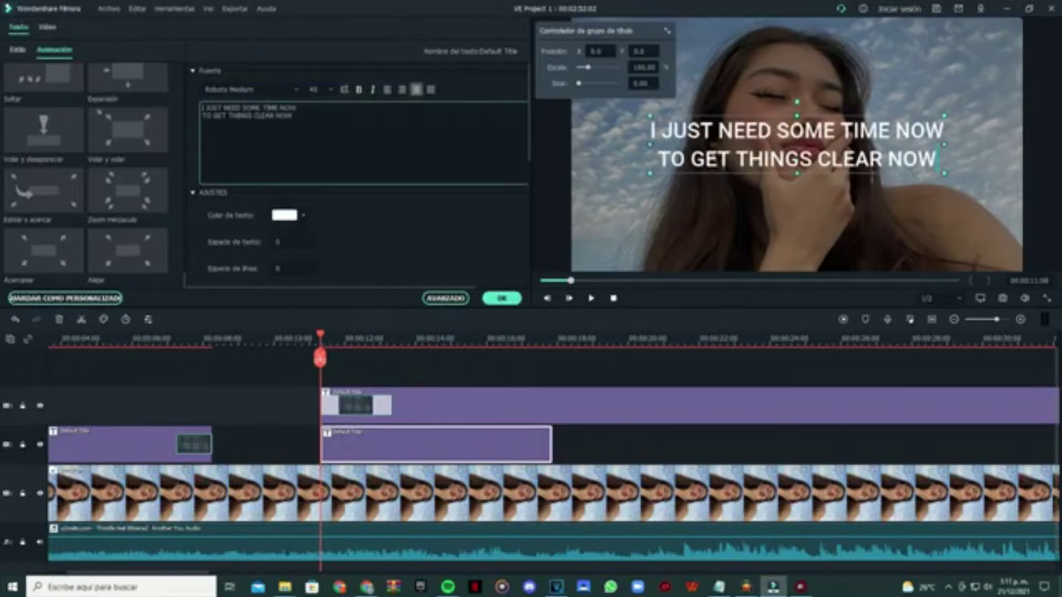
Try Arial and Arial Black Normal on the lyric title, and set its font to Arial Cursiva
click(294, 92)
drag(409, 217, 411, 105)
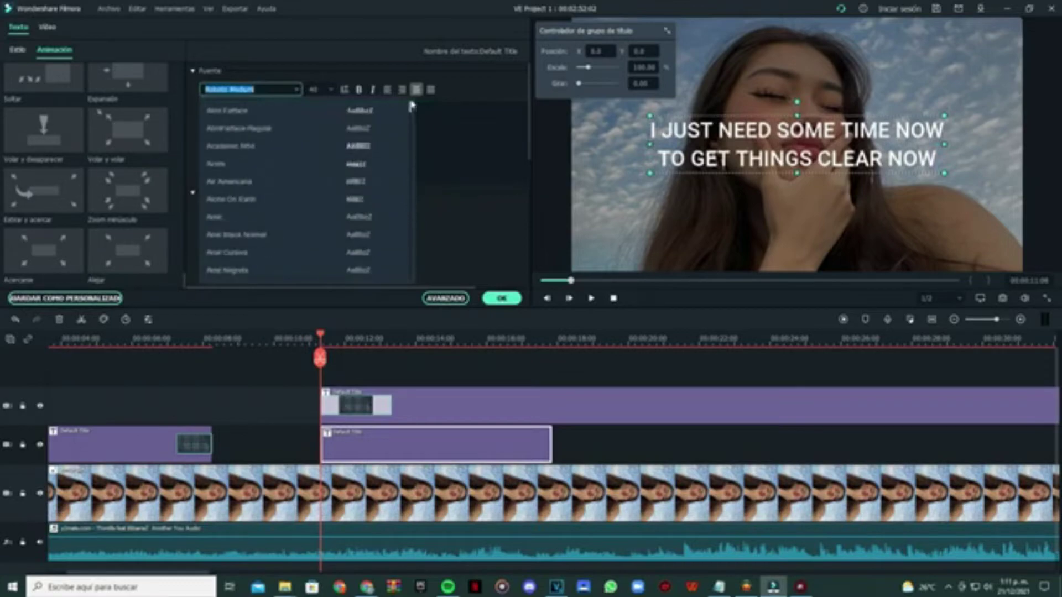
click(282, 227)
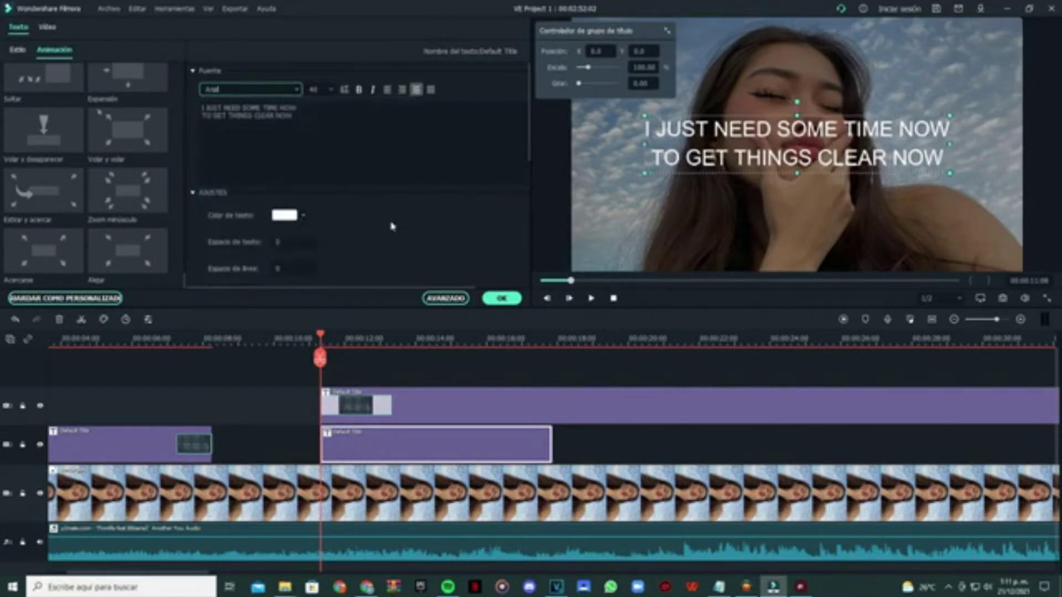
click(302, 96)
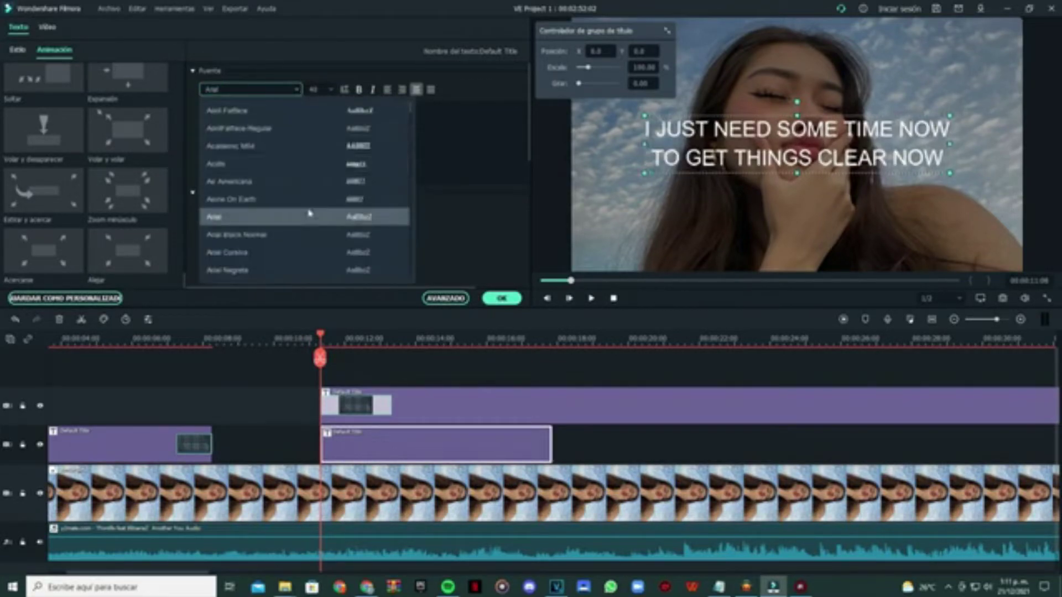
click(318, 236)
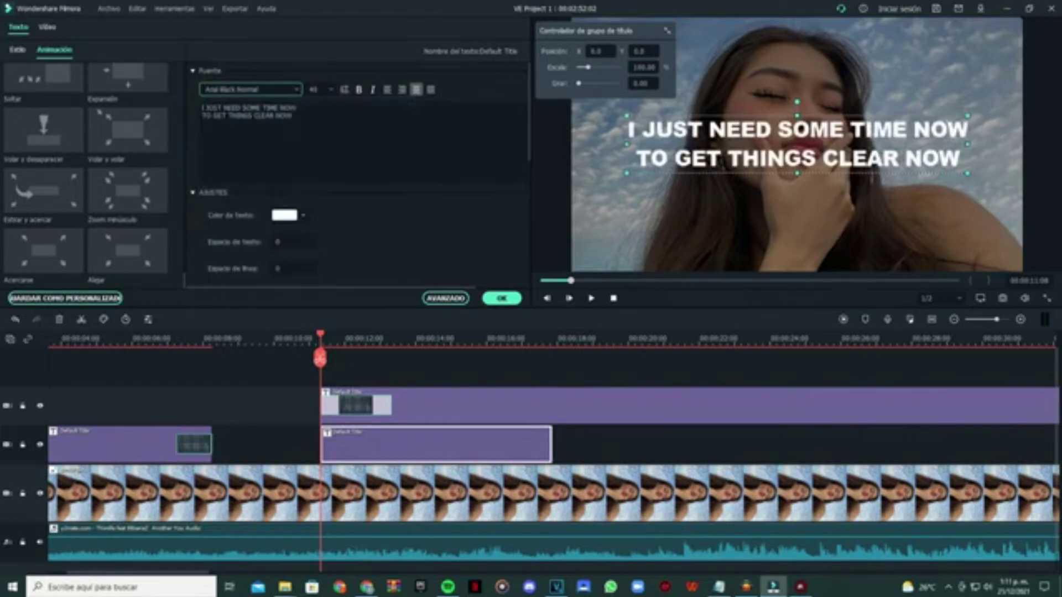
click(293, 94)
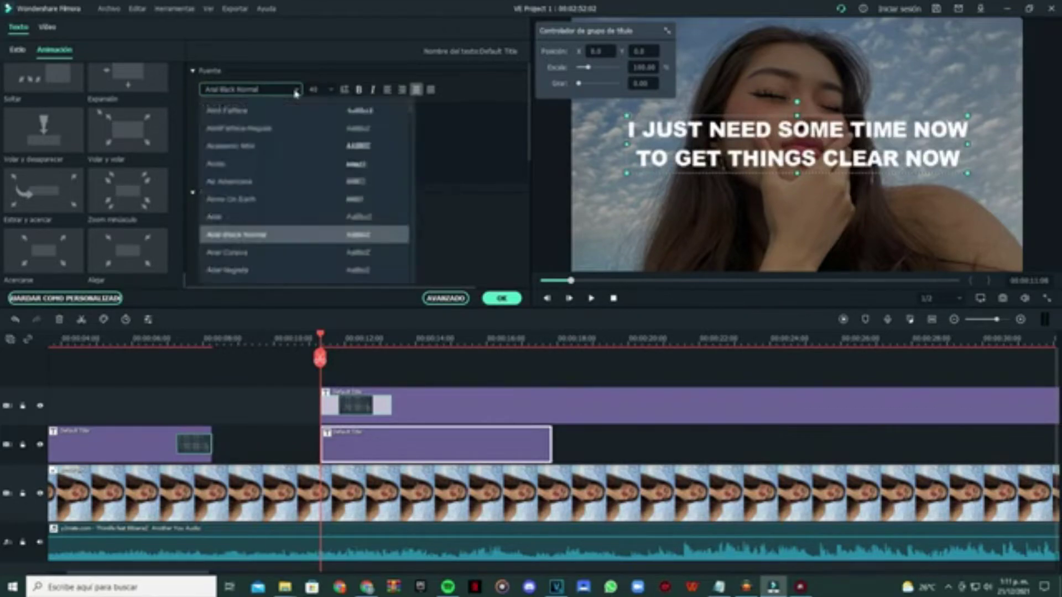
click(326, 249)
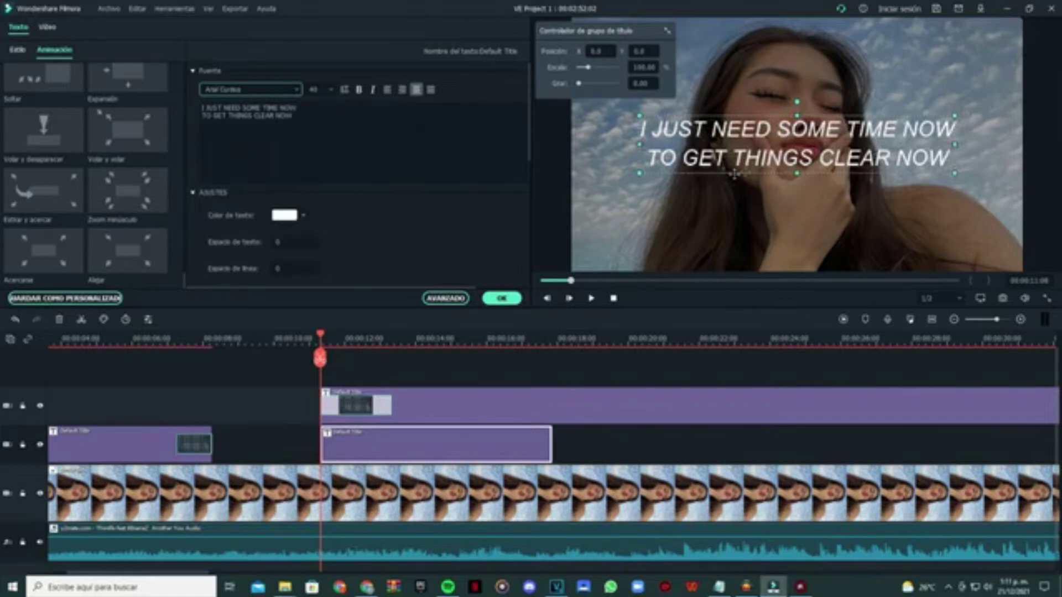
Apply bold and italic formatting to both lines of the lyric title
drag(301, 118, 204, 108)
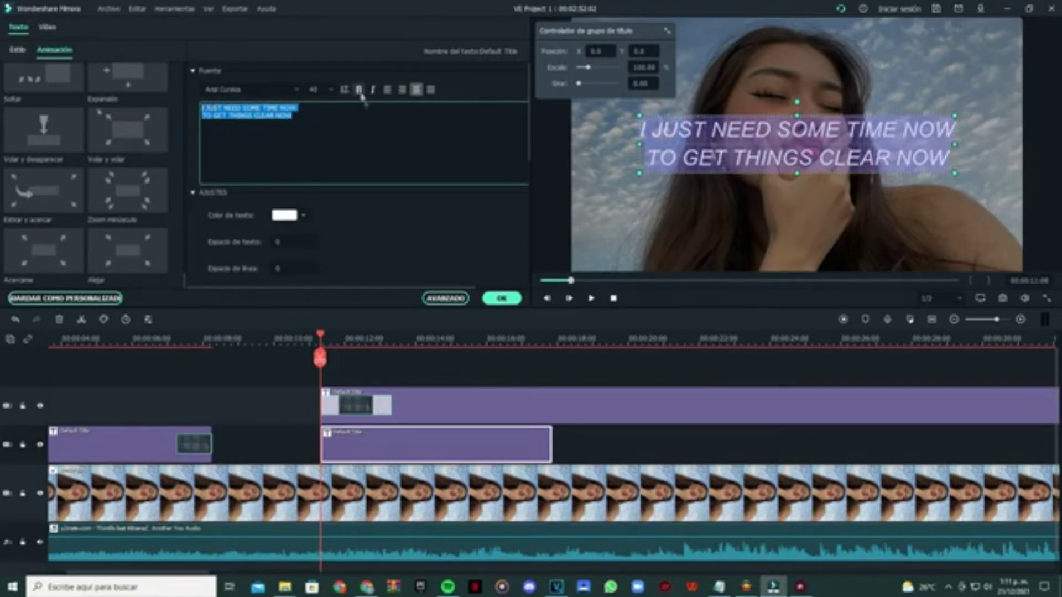
click(359, 90)
click(374, 91)
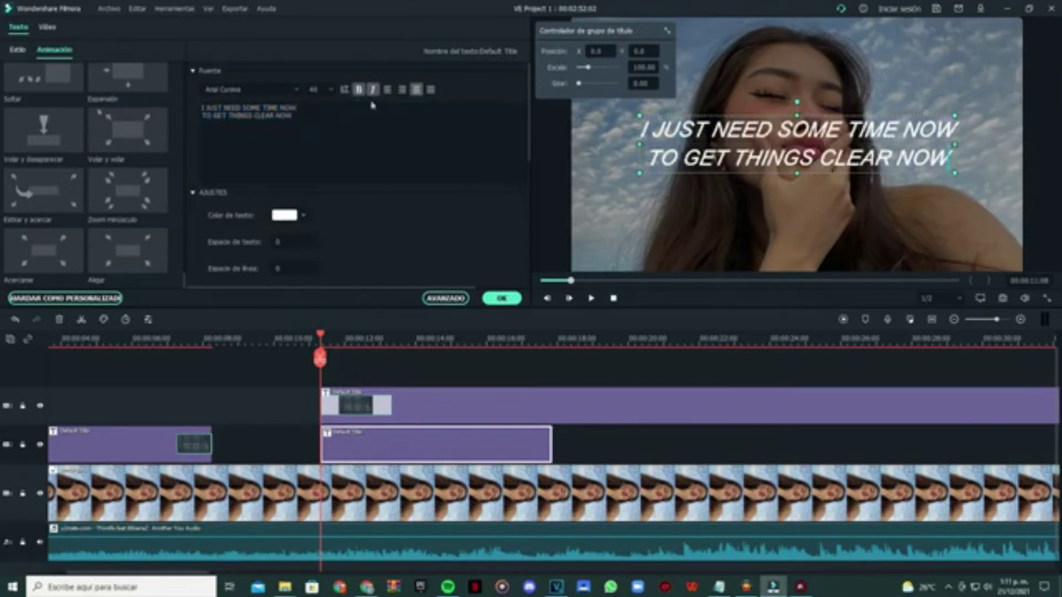
Add a Disolver transition to the start of the "I JUST NEED SOME TIME NOW" title and shorten it to about 1 second
click(501, 298)
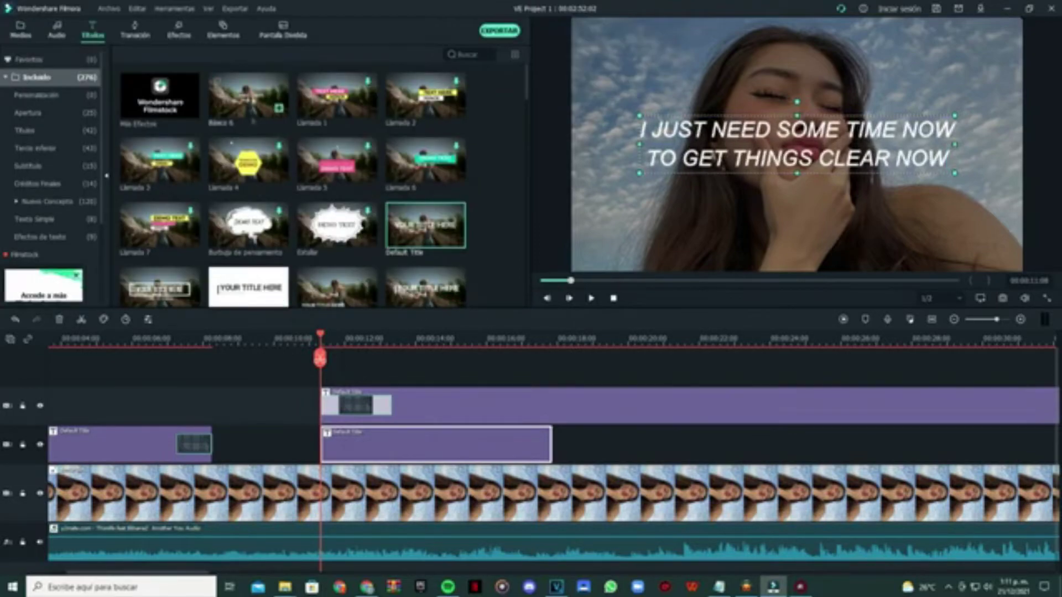
click(135, 31)
drag(249, 95, 326, 448)
double_click(388, 445)
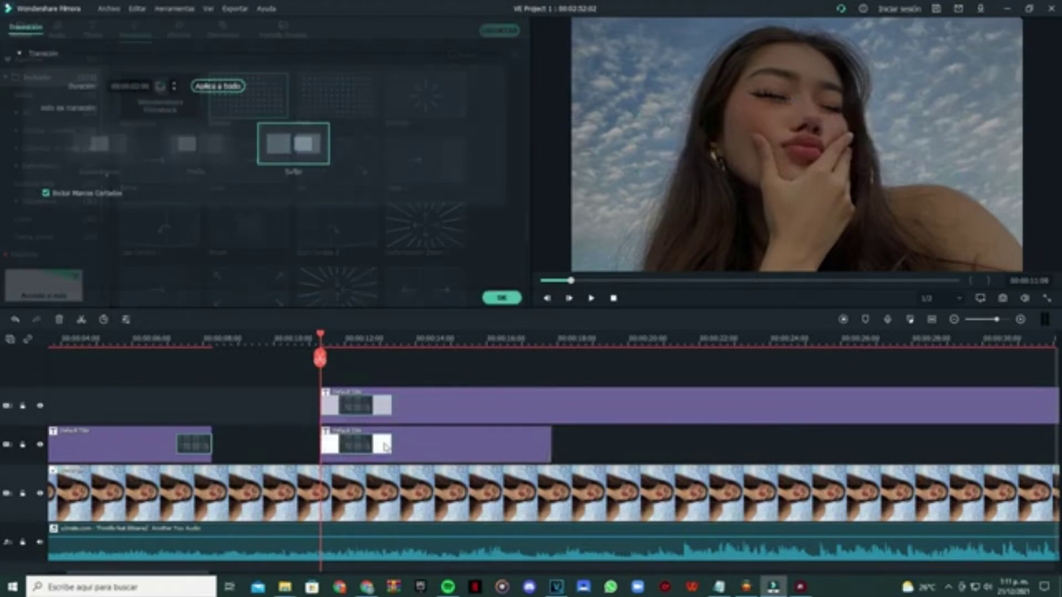
click(505, 301)
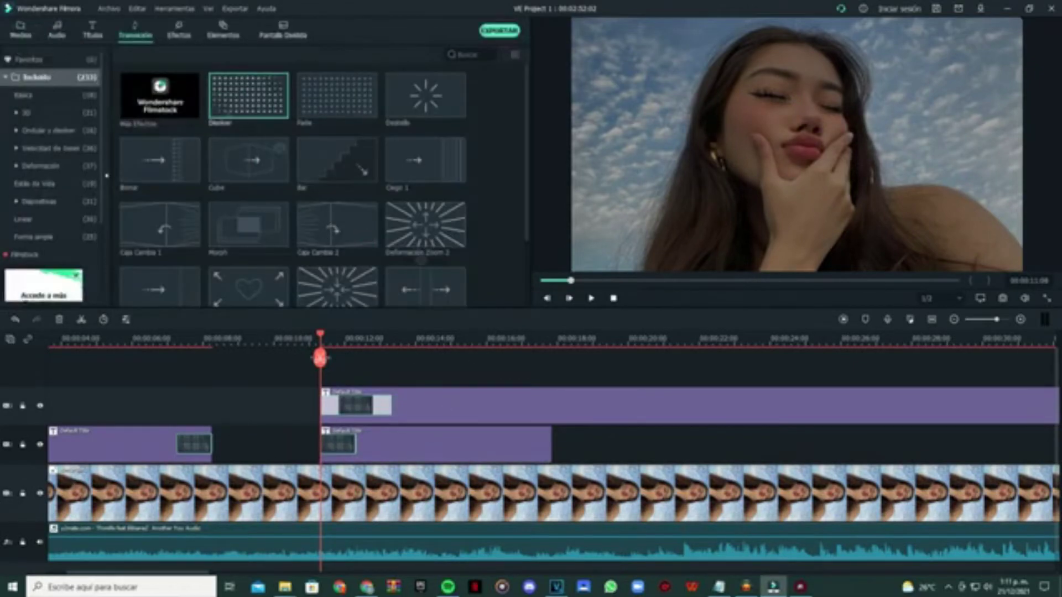
Add a Disolver transition to the end of the same lyric title and set its duration to 1 second
drag(249, 97, 531, 444)
double_click(506, 441)
double_click(134, 86)
text(1)
key(Return)
click(500, 298)
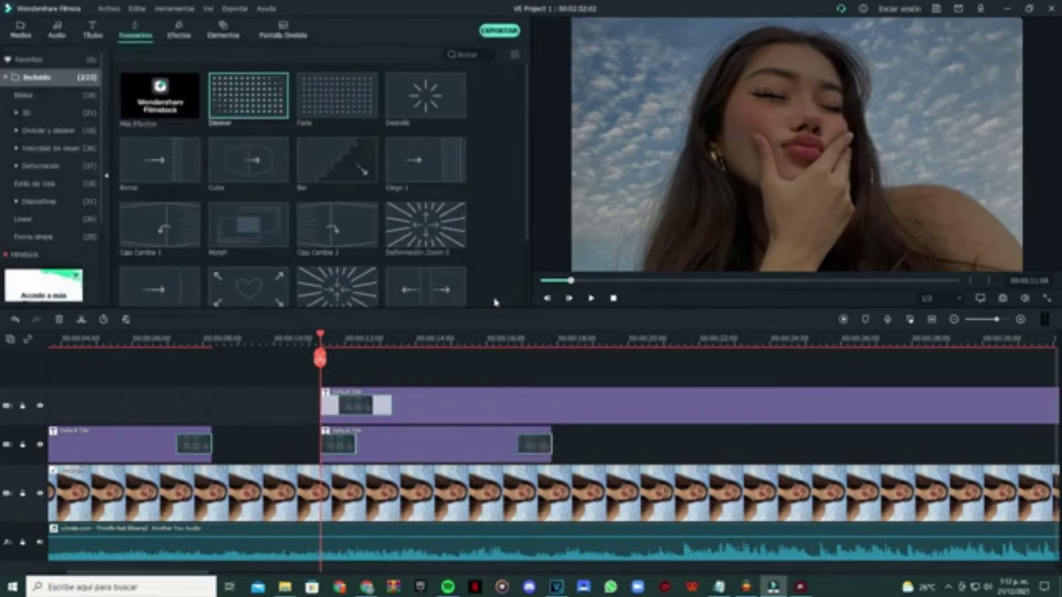
Play the first lyric title to find where its lines finish, and trim the clip to end at about 15 seconds
click(591, 303)
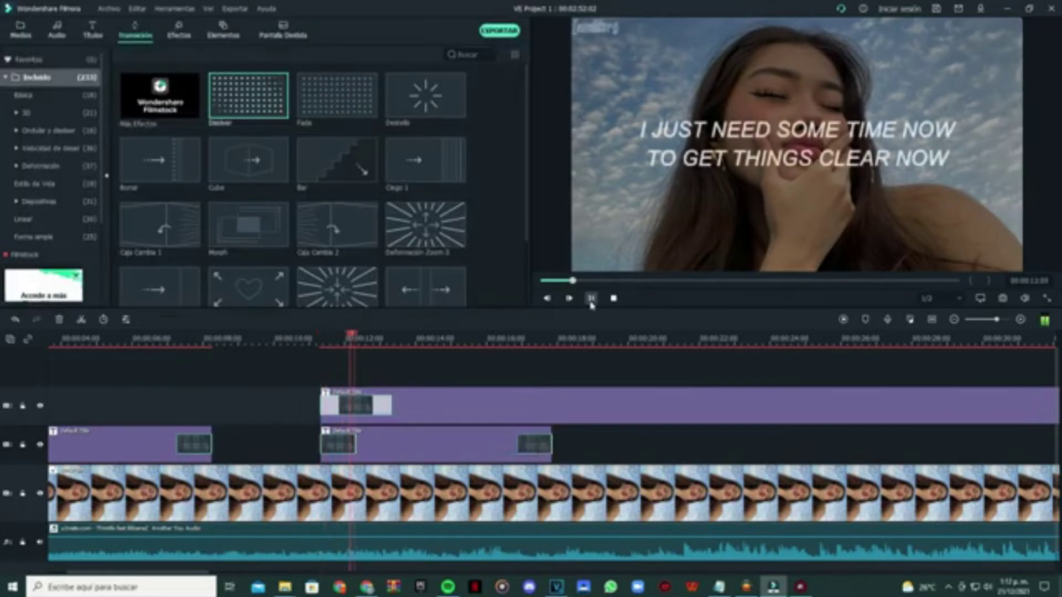
click(592, 301)
click(551, 436)
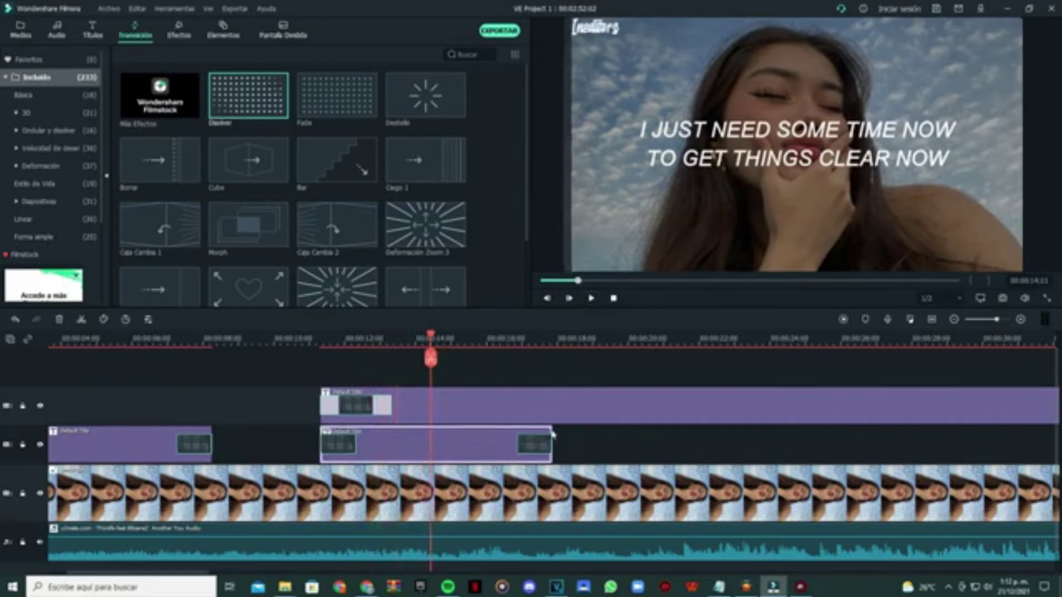
click(554, 448)
drag(552, 438, 448, 441)
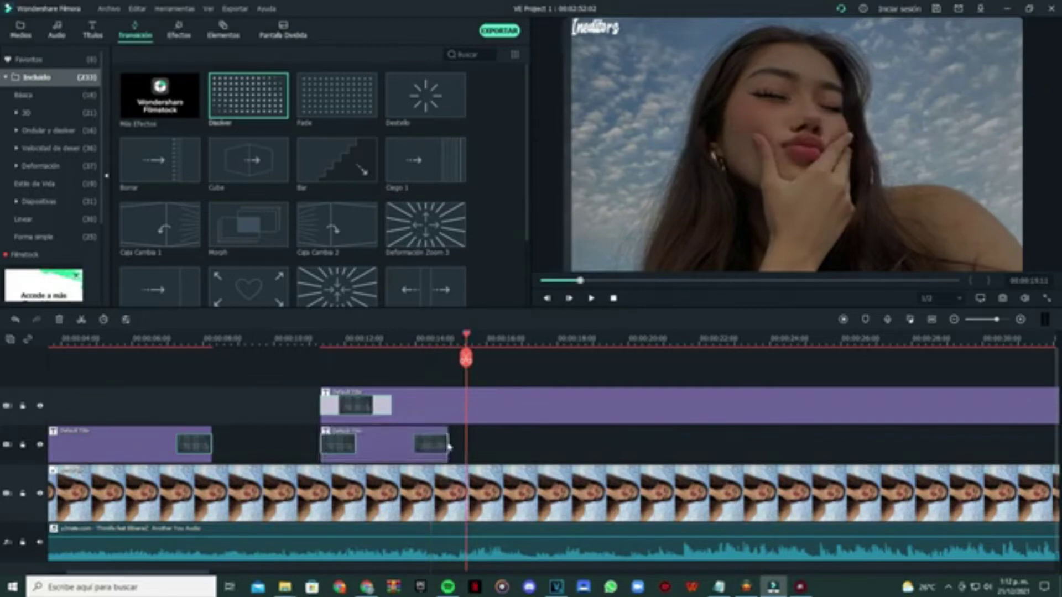
Paste a copy of the lyric title directly after it and change the text to "TO GET RID OF MY DOUBTS / TO GET RID OF MY FEARS"
key(ctrl+v)
drag(517, 448, 498, 448)
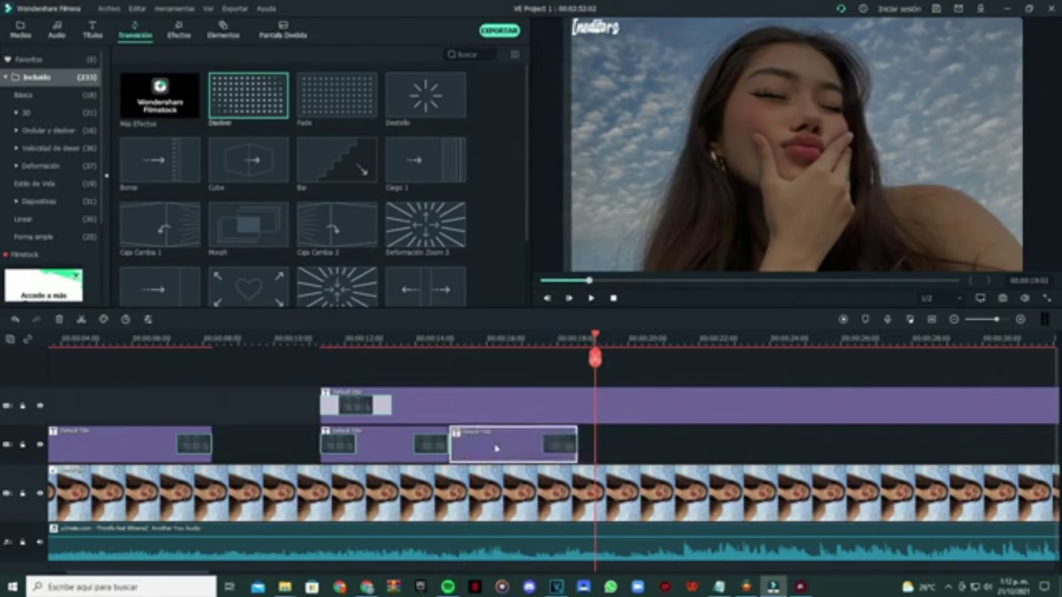
right_click(410, 440)
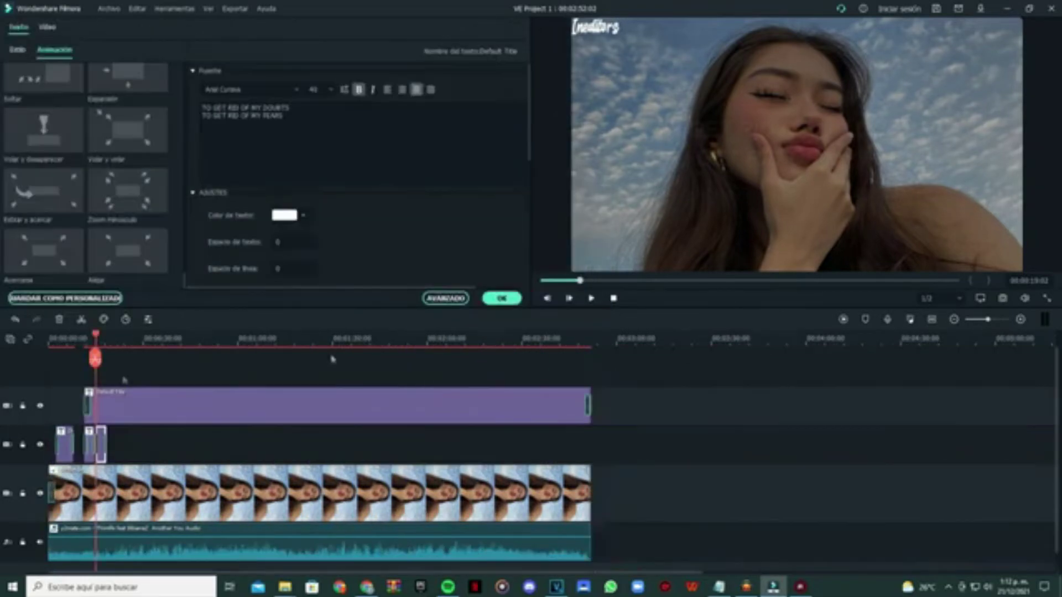
Play back the second lyric title to check its timing with the audio, and extend its end to about 19 seconds
click(592, 299)
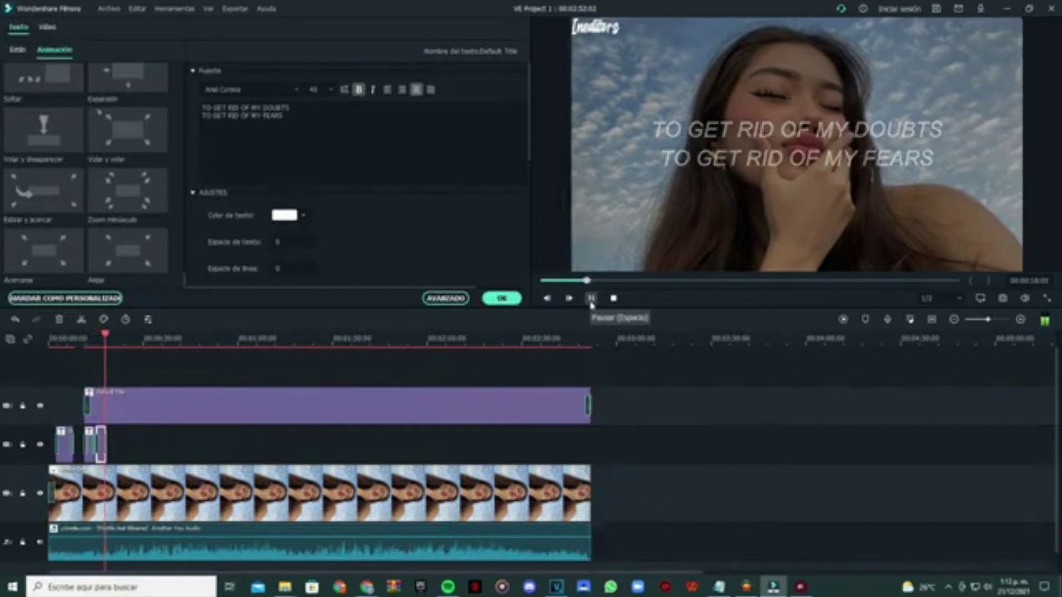
click(592, 299)
click(592, 299)
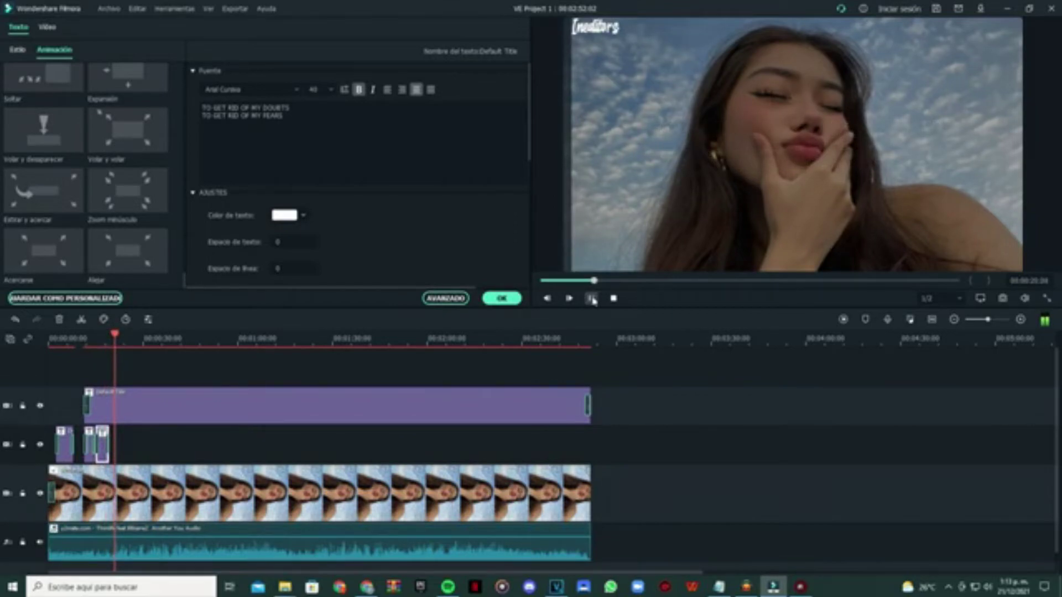
click(592, 299)
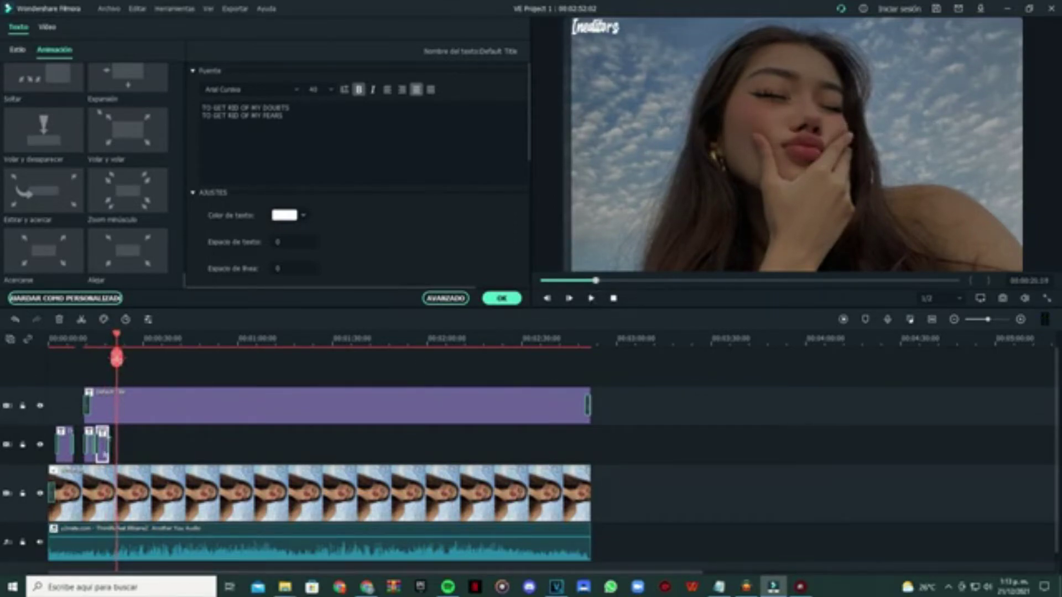